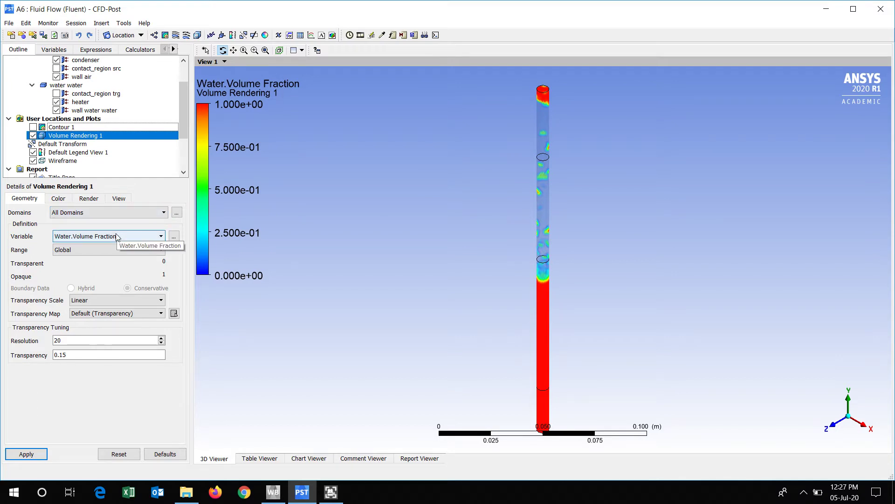
# Set the transparency of Volume Rendering 1 to 0.5 and apply it
pyautogui.doubleClick(71, 355)
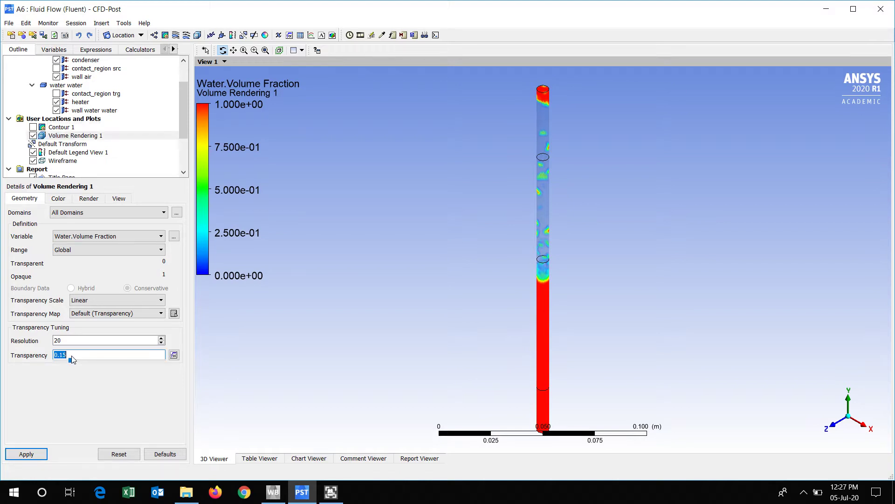
pyautogui.press('BackSpace')
pyautogui.write('0')
pyautogui.press('BackSpace')
pyautogui.write('.5')
pyautogui.press('BackSpace')
pyautogui.press('BackSpace')
pyautogui.write('0.5')
pyautogui.click(26, 453)
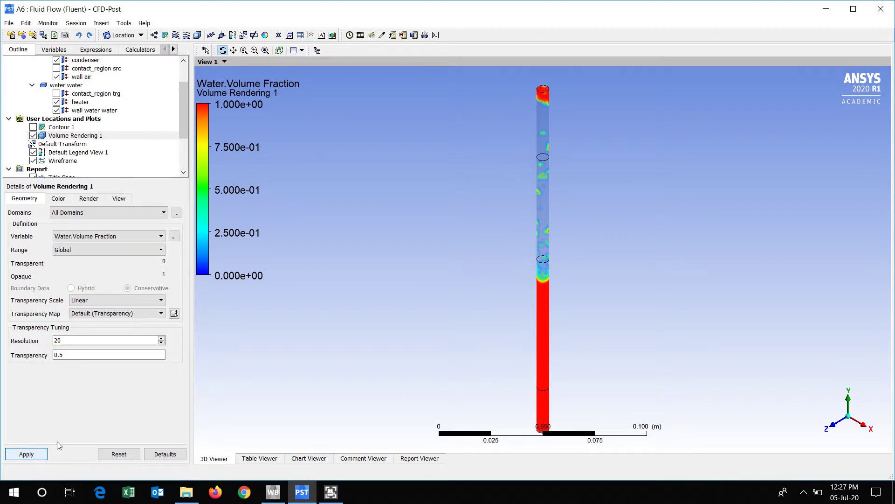
# Raise the volume rendering's transparency to 0.90 and apply the change
pyautogui.doubleClick(71, 357)
pyautogui.write('0.90')
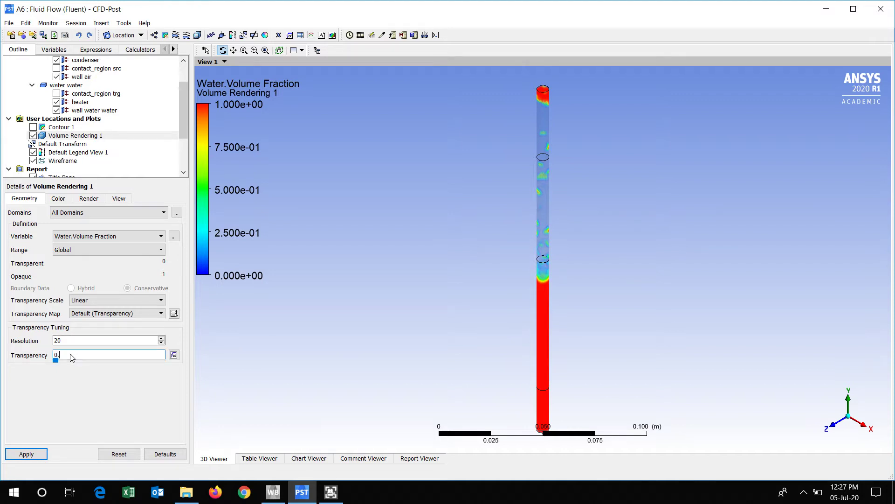
pyautogui.click(26, 454)
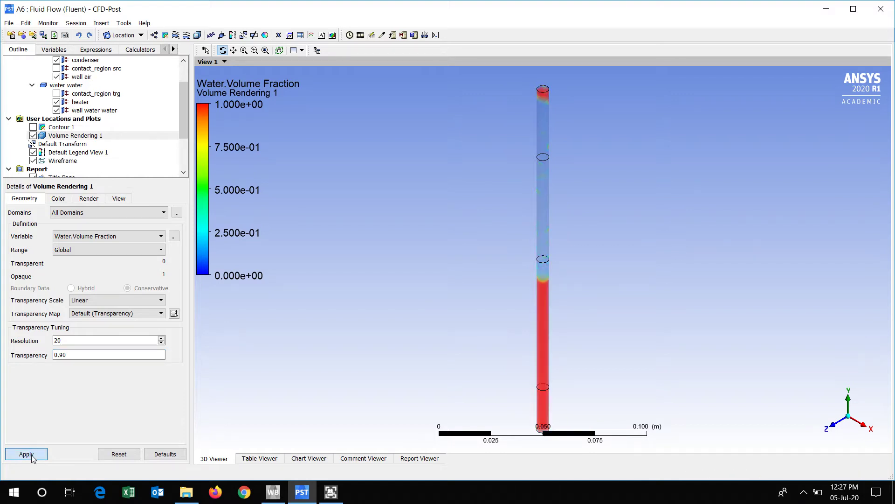
# Set the volume rendering's transparency back to 0.15 and apply it
pyautogui.click(77, 356)
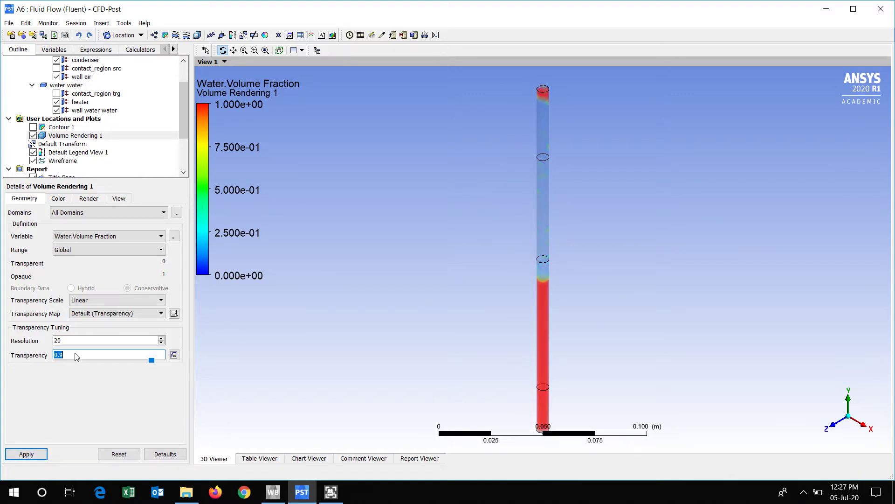
pyautogui.press('BackSpace')
pyautogui.write('0.15')
pyautogui.click(24, 453)
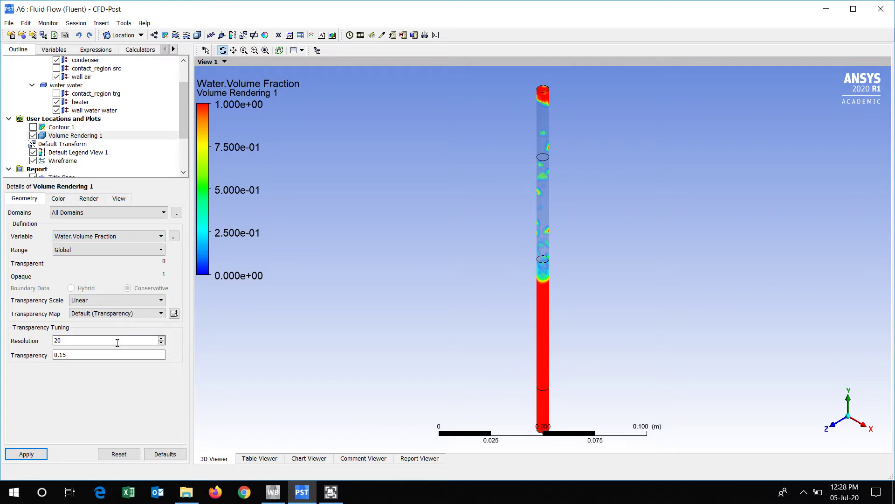
# Set the resolution of Volume Rendering 1 to 100 and apply it
pyautogui.doubleClick(57, 340)
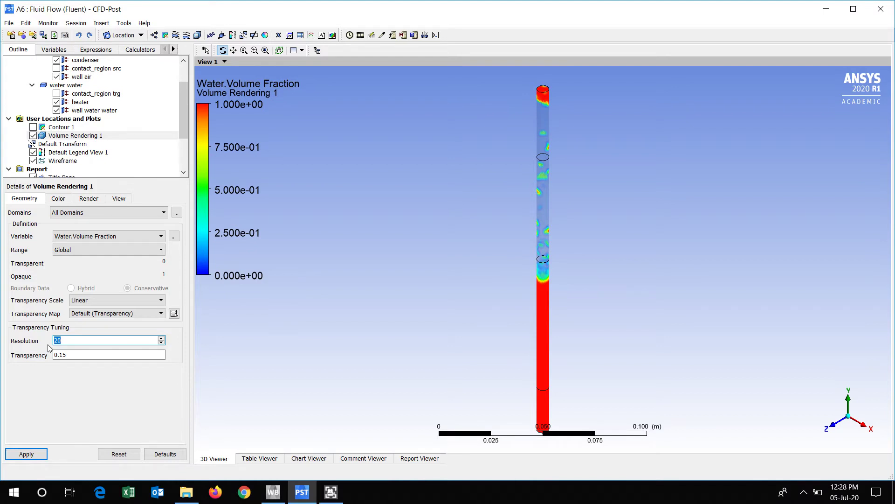
pyautogui.write('100')
pyautogui.click(10, 456)
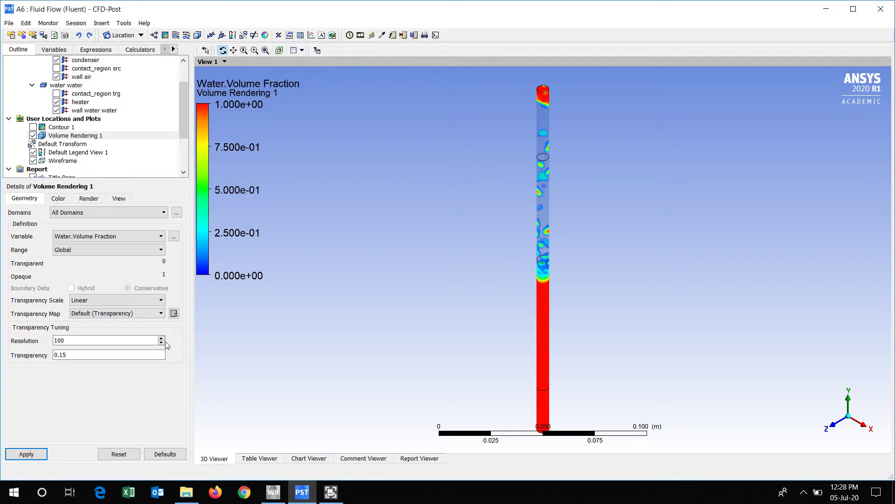
# Check the volume rendering's colour settings, then set its resolution to 200 and apply the change
pyautogui.click(58, 199)
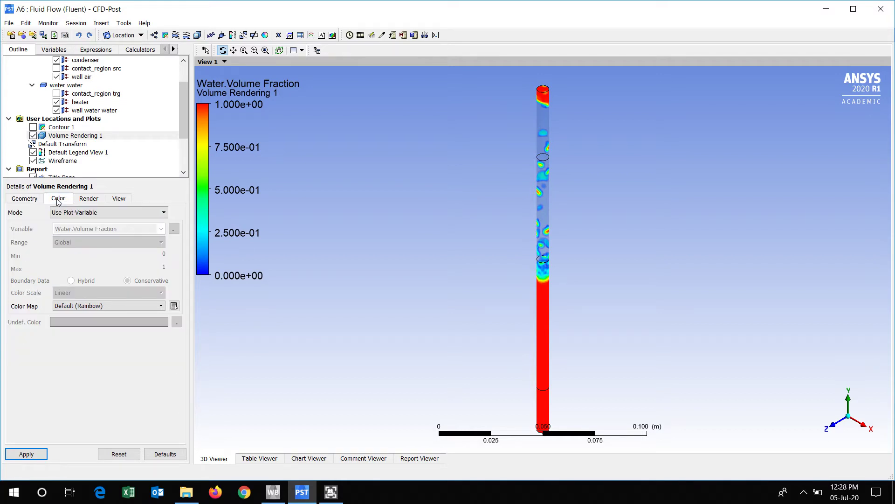
pyautogui.click(24, 199)
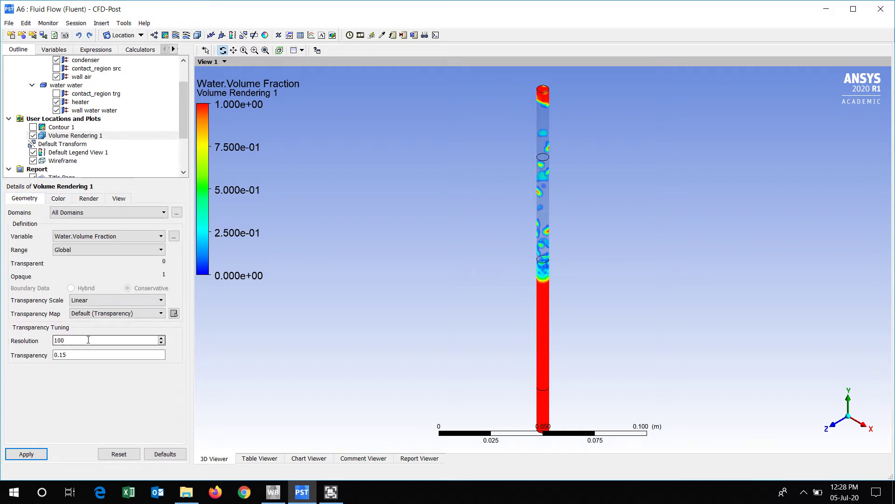
pyautogui.moveTo(88, 340); pyautogui.dragTo(52, 345)
pyautogui.write('200')
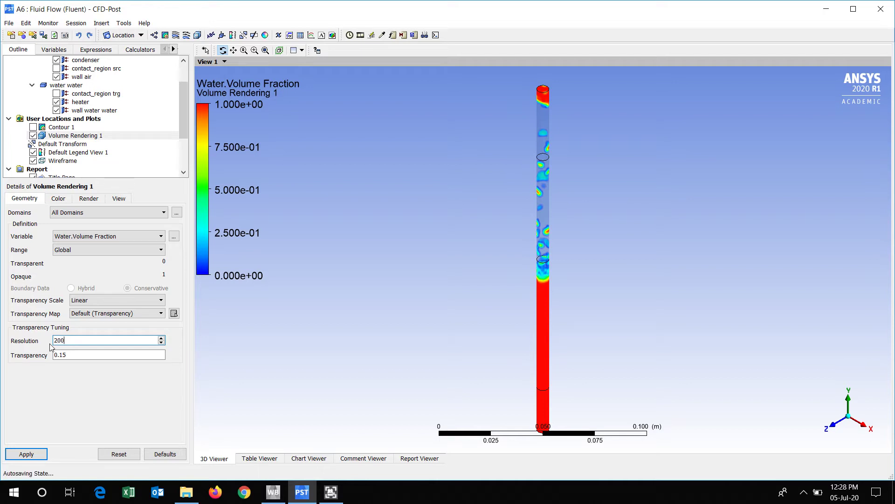
pyautogui.click(38, 457)
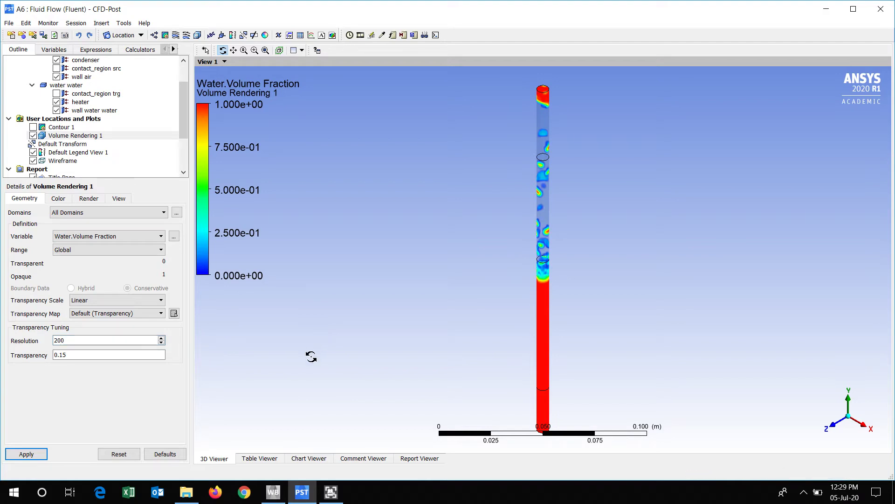
# Raise the volume rendering's resolution to 250 and apply the change
pyautogui.moveTo(91, 337); pyautogui.dragTo(26, 342)
pyautogui.write('250')
pyautogui.click(36, 450)
# Play the timestep animation of the water volume fraction from timestep 5100, stop it and close the animation settings
pyautogui.click(361, 36)
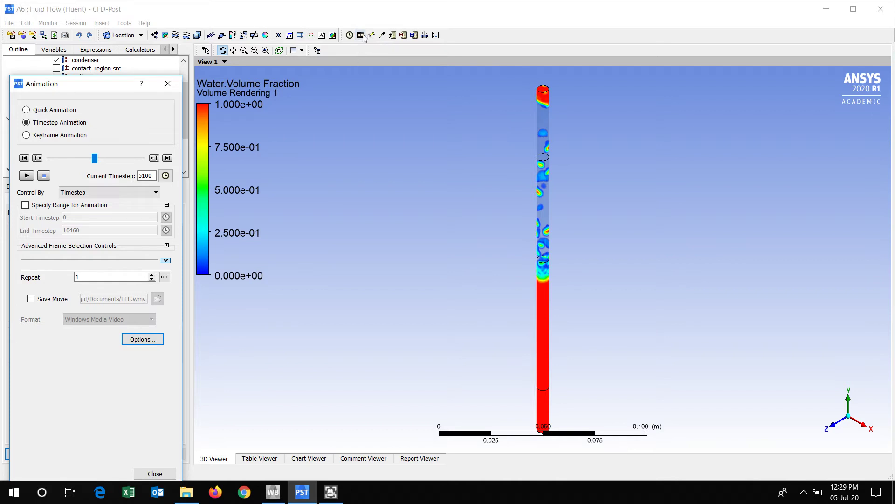
pyautogui.click(27, 176)
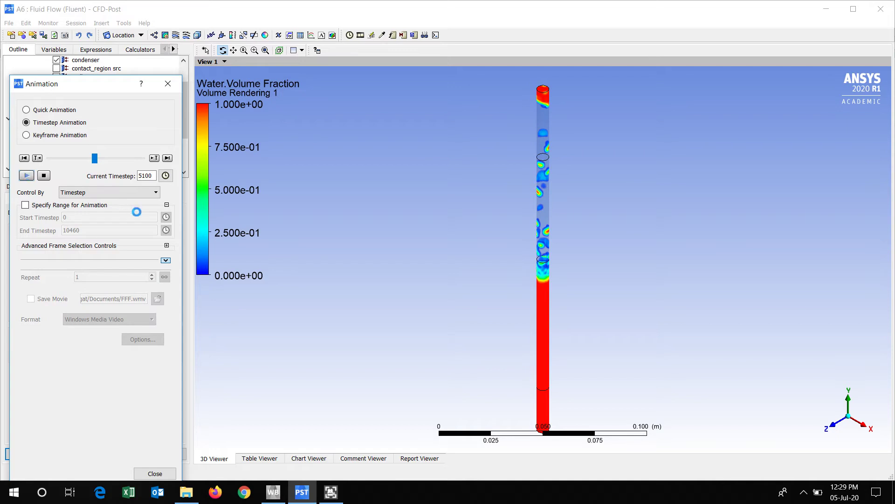
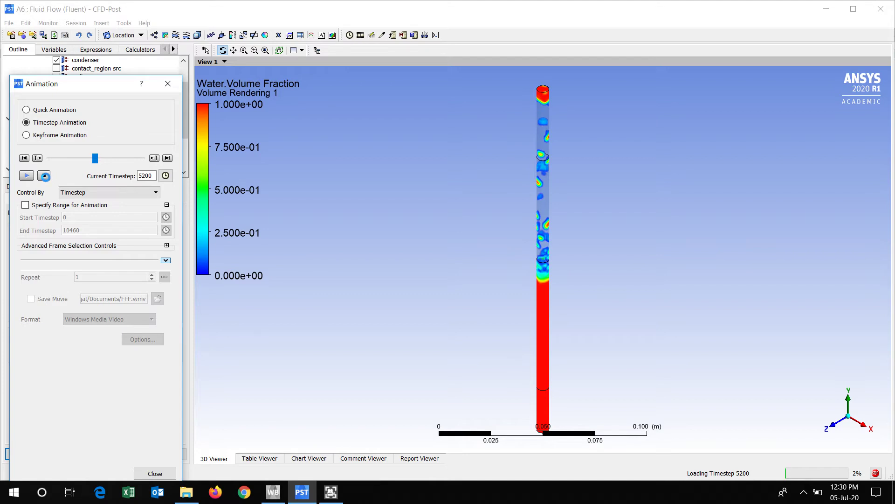
pyautogui.click(44, 175)
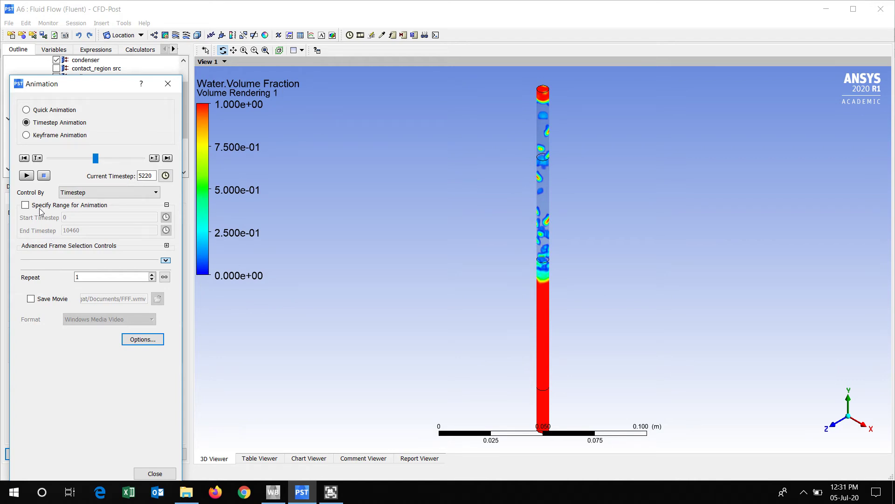
pyautogui.click(175, 84)
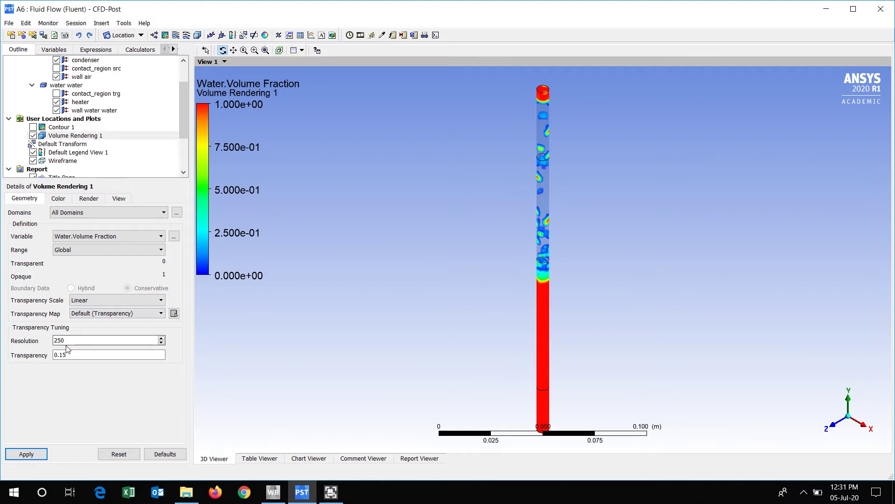
# Lower the volume rendering's resolution to 100 and apply the change
pyautogui.moveTo(68, 340); pyautogui.dragTo(47, 344)
pyautogui.write('100')
pyautogui.click(33, 455)
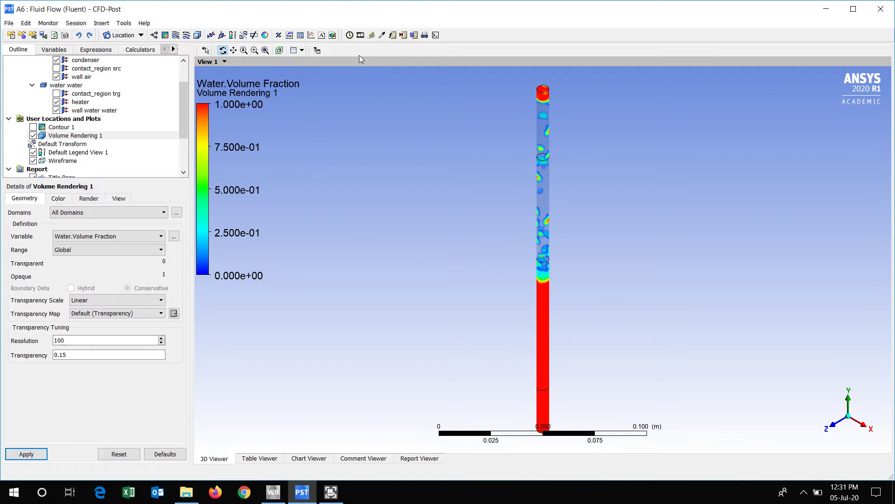
# Play the timestep animation from timestep 5220 to check its speed, stop it and close the animation settings
pyautogui.click(361, 35)
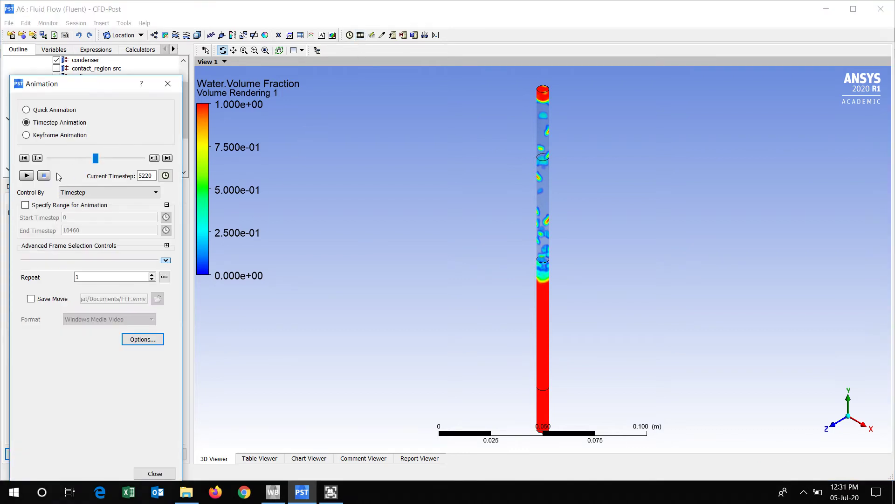
pyautogui.click(26, 176)
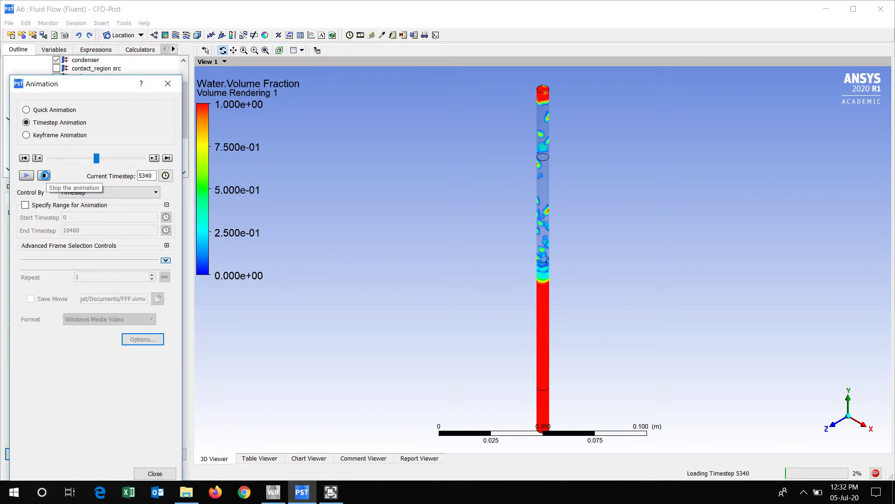
pyautogui.click(44, 175)
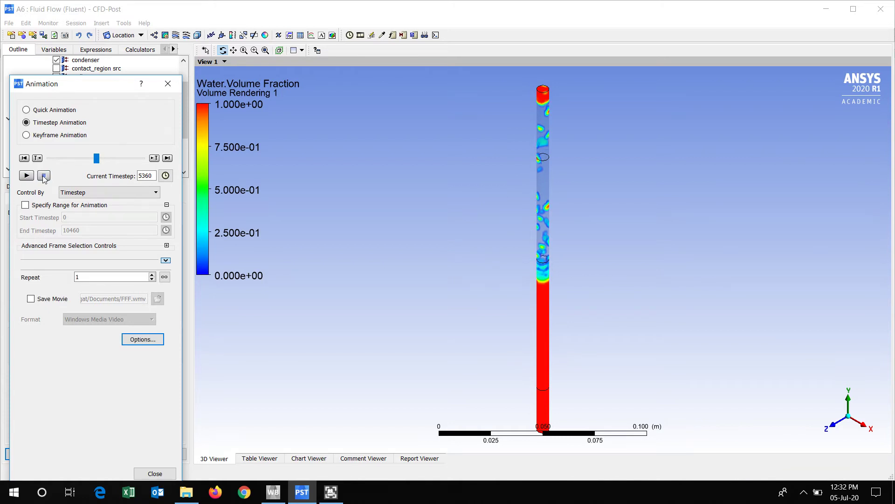
pyautogui.click(168, 84)
# Set the volume rendering's resolution to 20 and apply the change
pyautogui.doubleClick(59, 340)
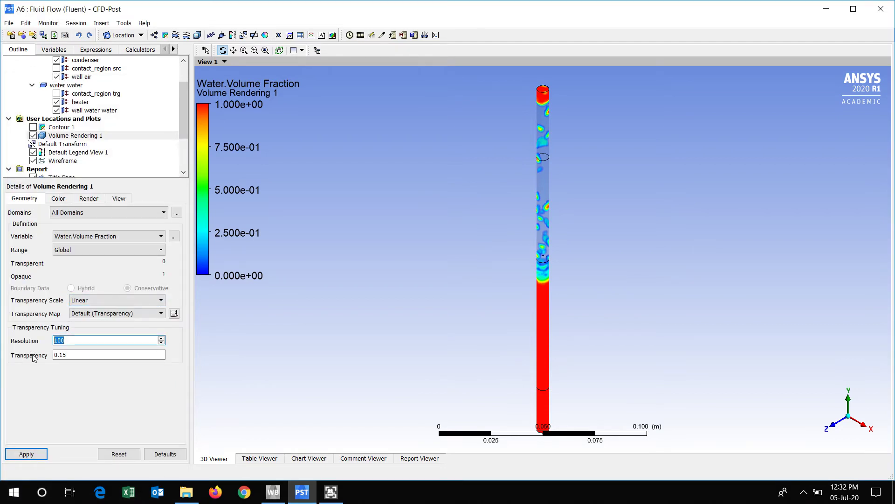
pyautogui.write('20')
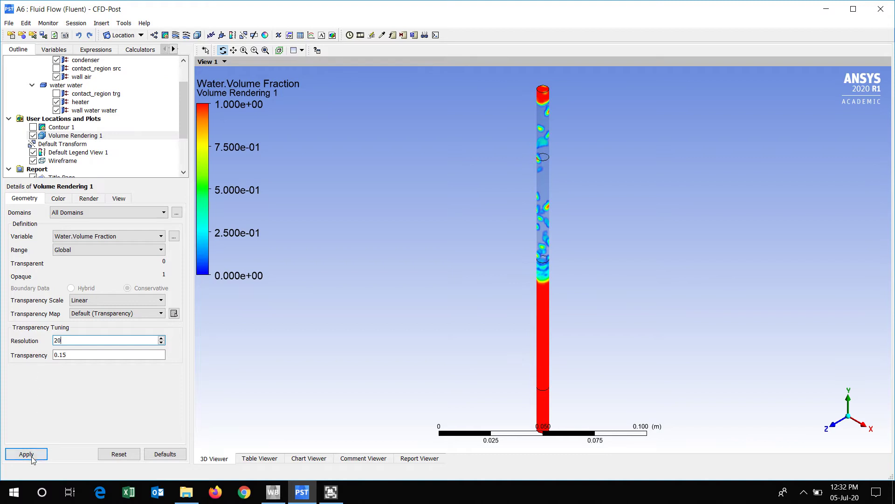
pyautogui.click(27, 455)
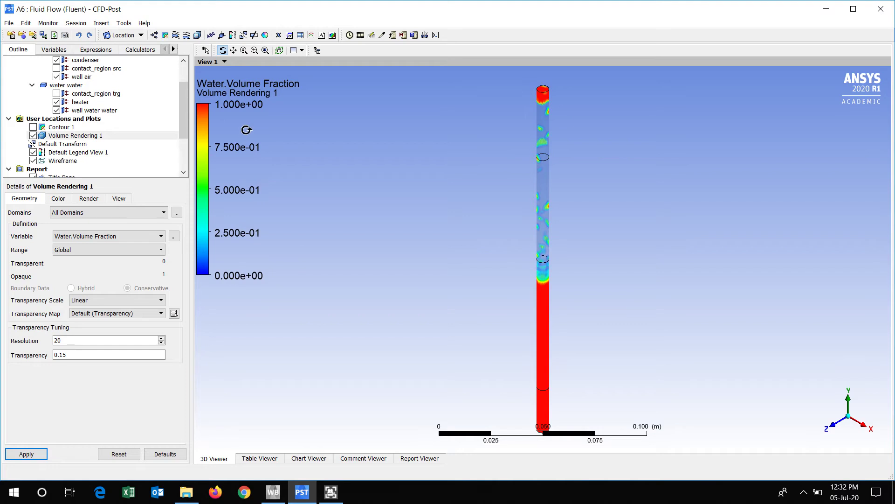
# Hide the wireframe so that only the volume rendering and its legend are displayed, and apply
pyautogui.click(33, 161)
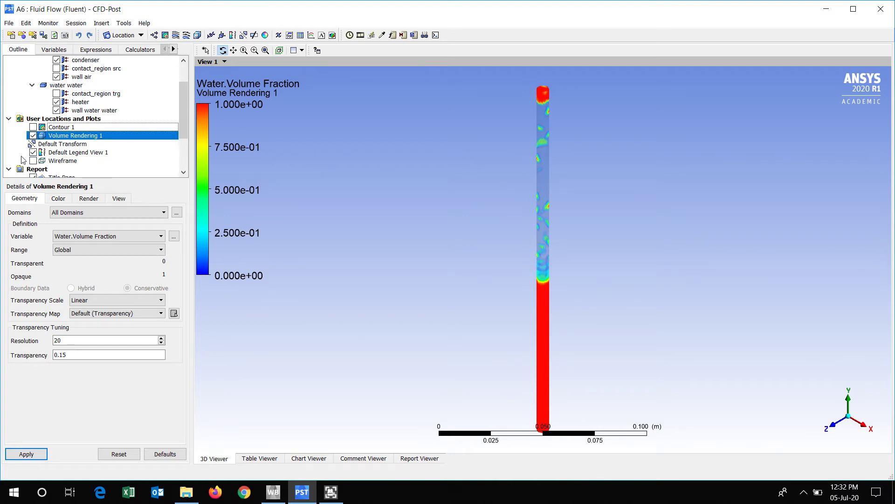
pyautogui.click(33, 161)
pyautogui.click(33, 160)
pyautogui.click(32, 451)
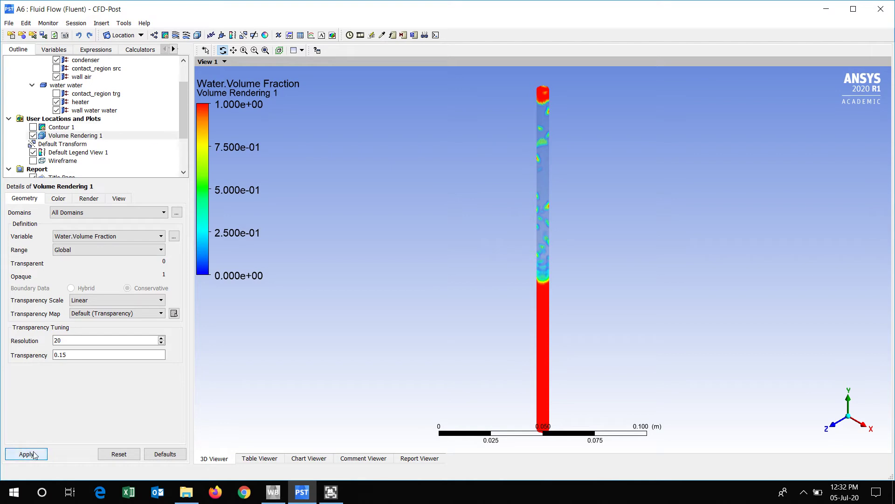
# Play the timestep animation of the volume rendering without the wireframe and stop it at timestep 6160
pyautogui.click(361, 35)
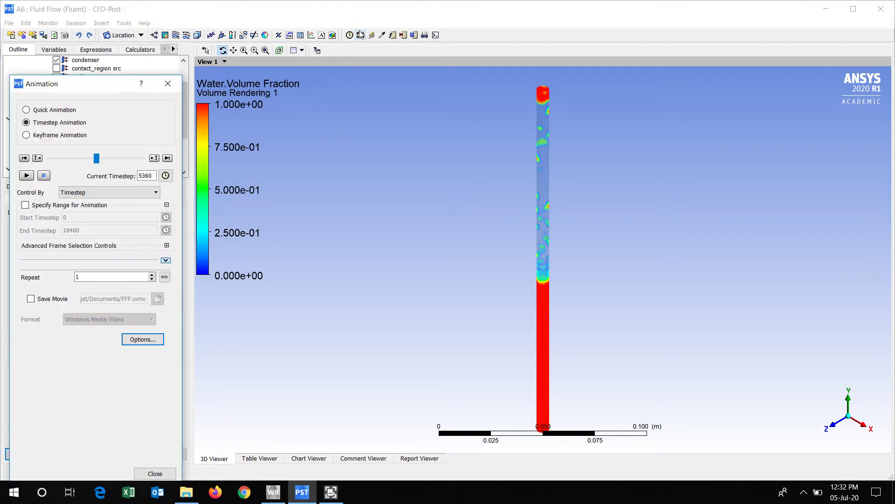
pyautogui.click(26, 176)
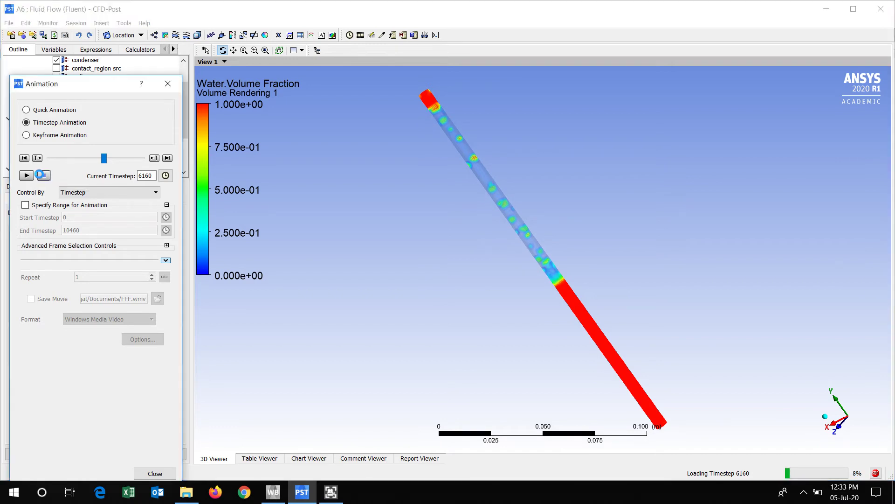
pyautogui.click(41, 175)
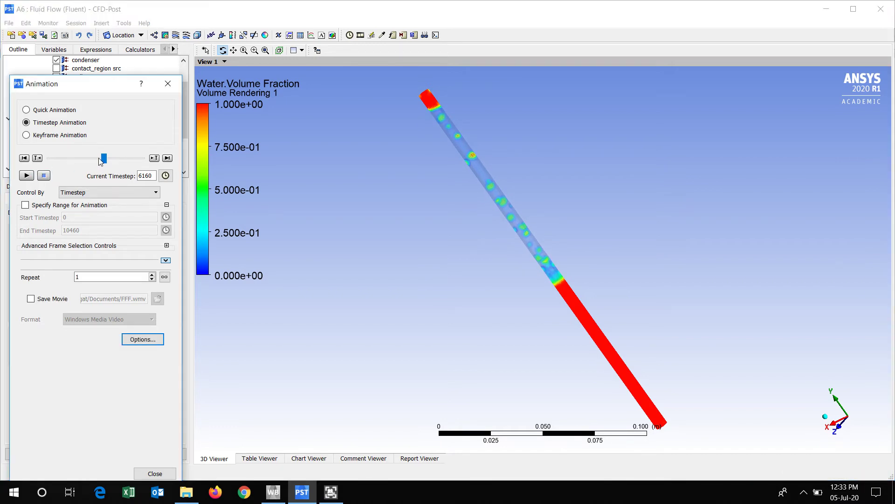
# Jump the timestep animation to timestep 8920, play it from there and stop it at timestep 9140
pyautogui.click(127, 158)
pyautogui.click(27, 175)
pyautogui.click(26, 175)
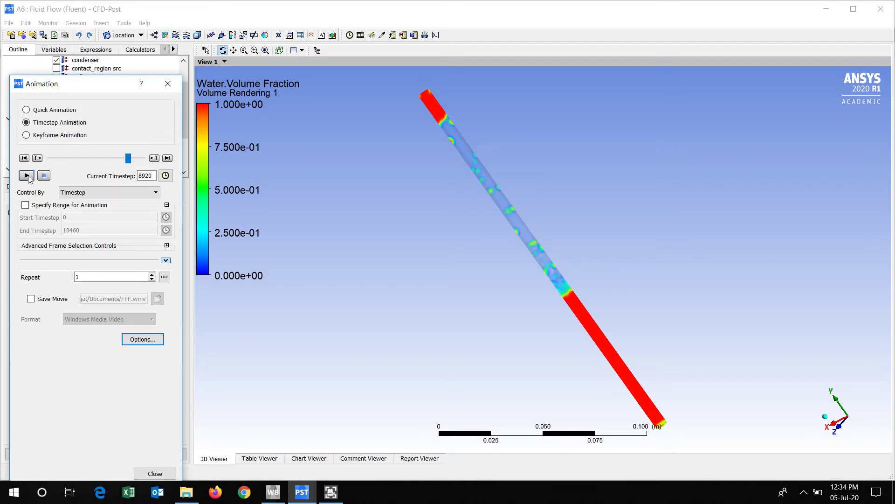
pyautogui.click(26, 176)
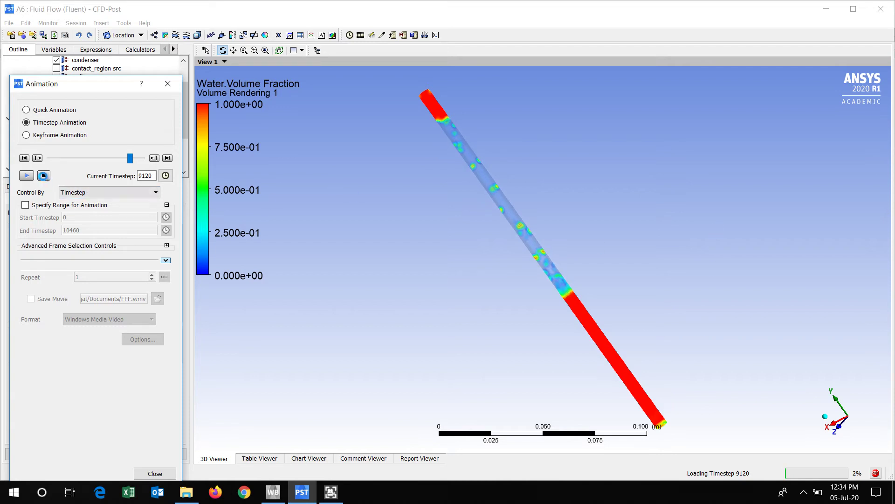
pyautogui.click(44, 176)
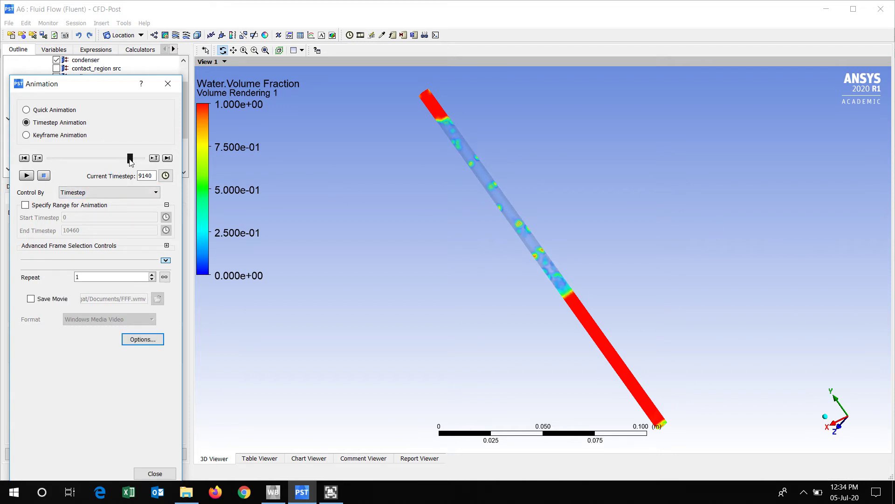
# Rewind the timestep animation to timestep 0 and play it from the start
pyautogui.moveTo(130, 159); pyautogui.dragTo(41, 160)
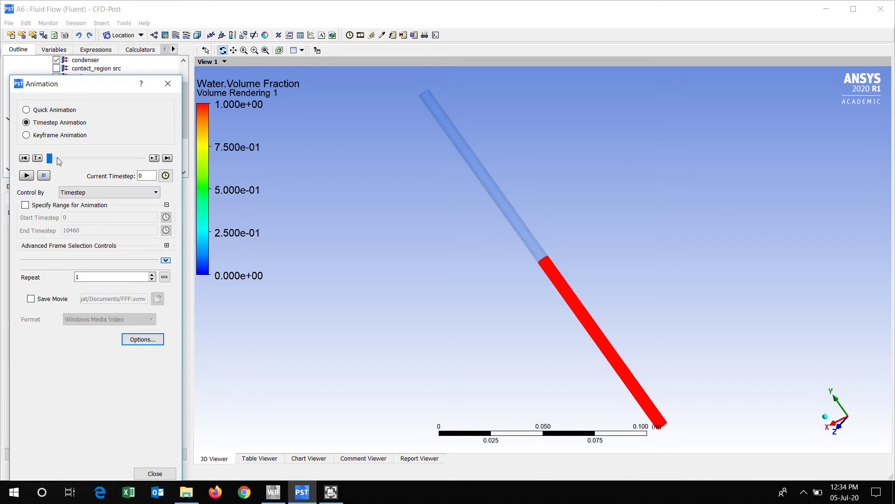
pyautogui.moveTo(52, 160); pyautogui.dragTo(142, 159)
pyautogui.click(25, 175)
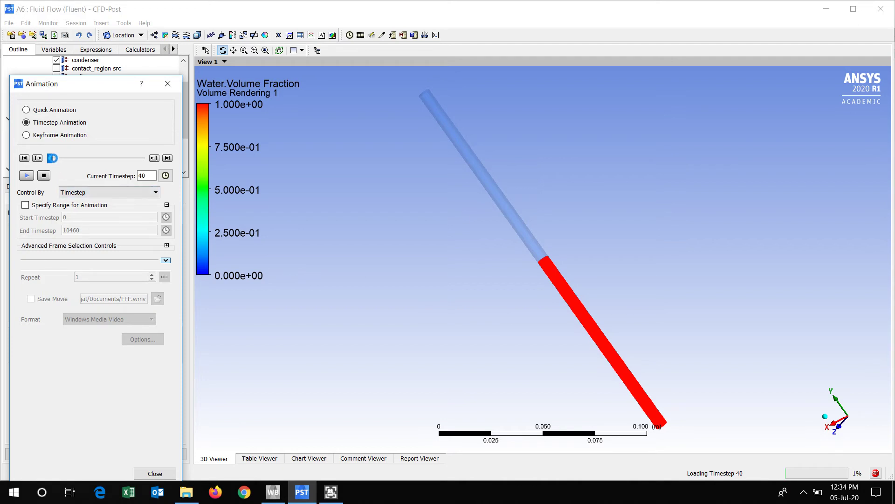
# Stop the animation and move the current timestep to 9940
pyautogui.click(43, 176)
pyautogui.moveTo(51, 158); pyautogui.dragTo(137, 159)
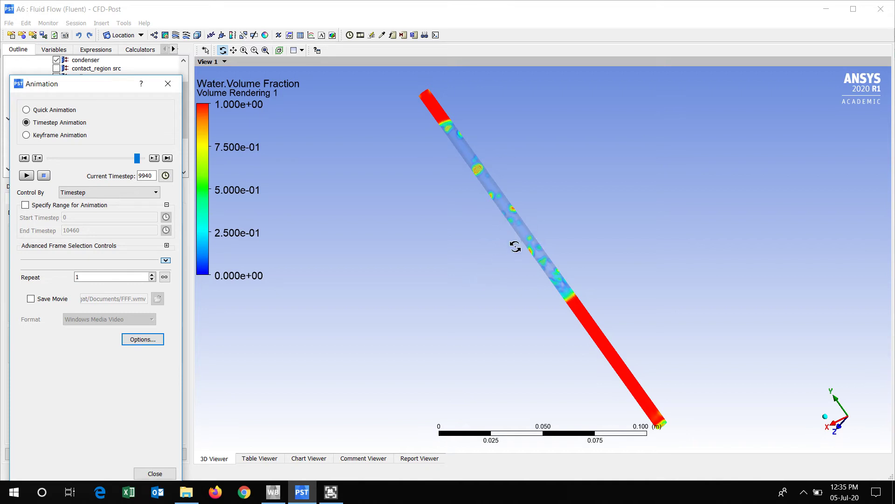
# Orient the volume rendering to the isometric view and close the Animation dialog
pyautogui.click(826, 418)
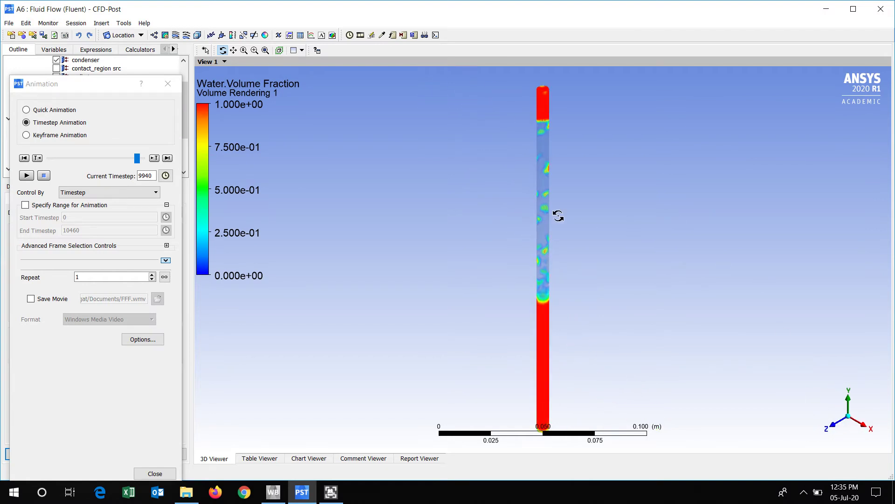
pyautogui.click(169, 84)
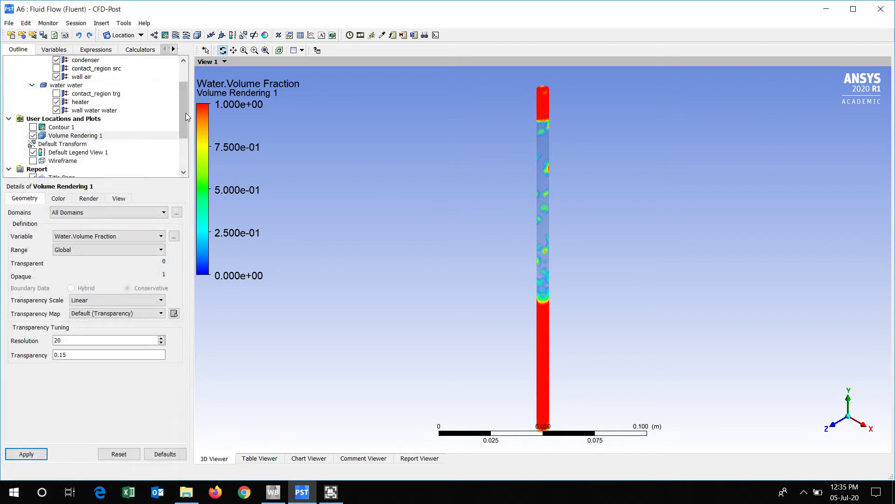
pyautogui.moveTo(186, 113); pyautogui.dragTo(185, 77)
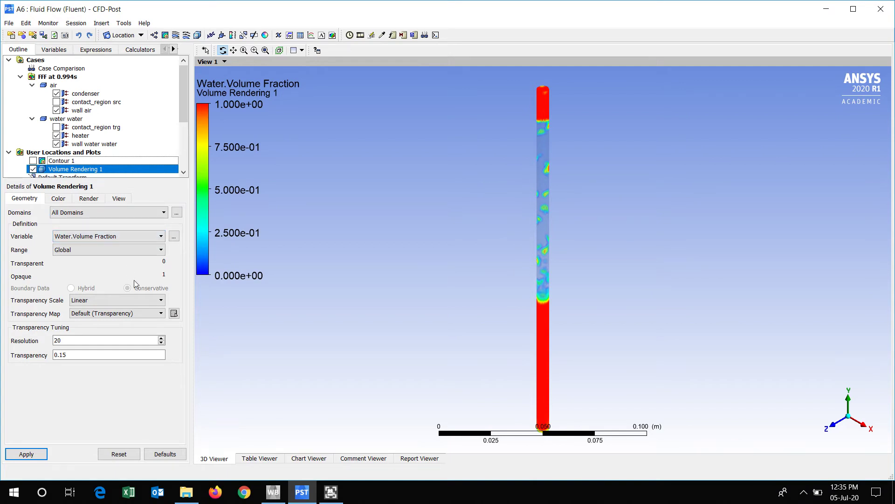
# Close CFD-Post and return to the Workbench project
pyautogui.click(9, 23)
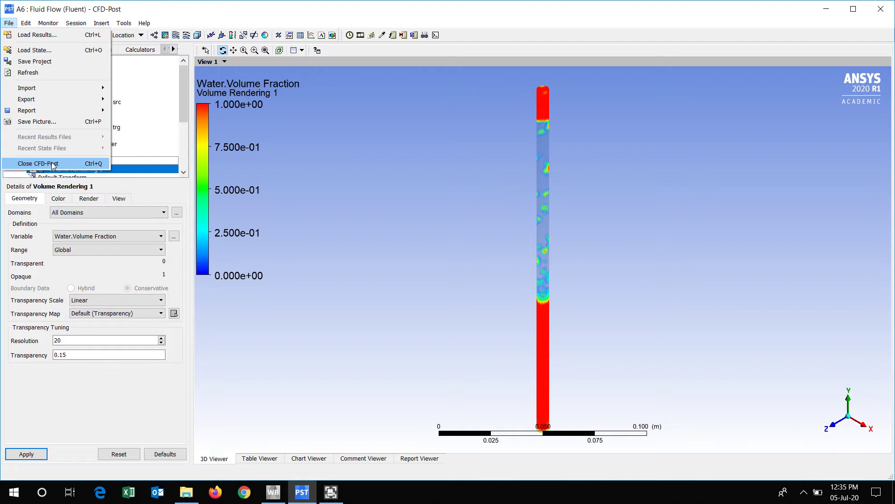
pyautogui.press('Escape')
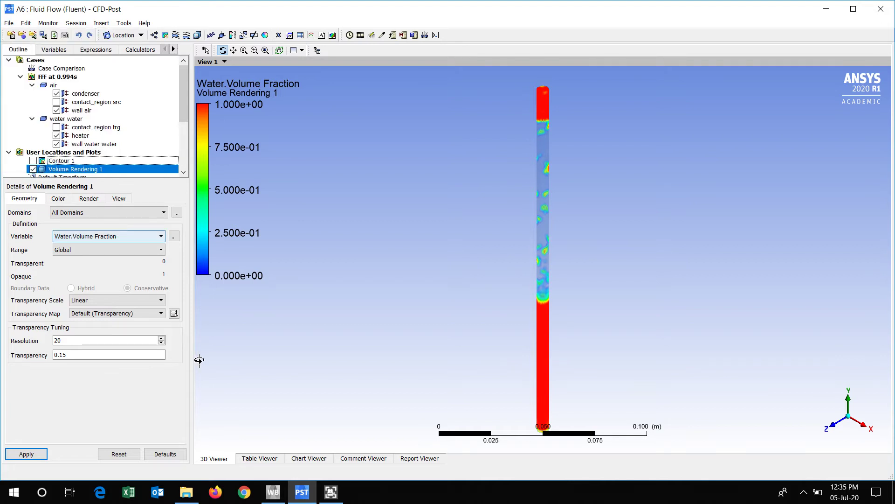
pyautogui.click(275, 493)
pyautogui.click(274, 493)
pyautogui.click(275, 493)
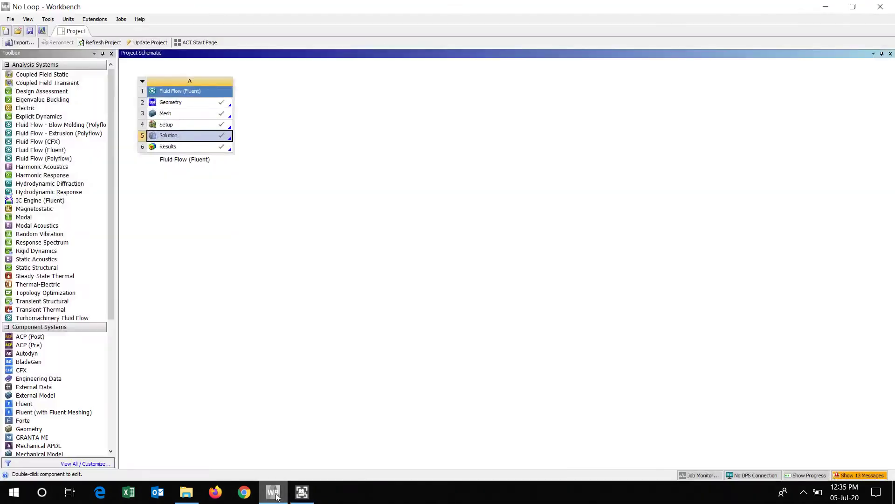
# Open the Solution of the Fluid Flow (Fluent) system in Fluent and follow the case loading until the mesh is displayed
pyautogui.rightClick(225, 135)
pyautogui.click(258, 136)
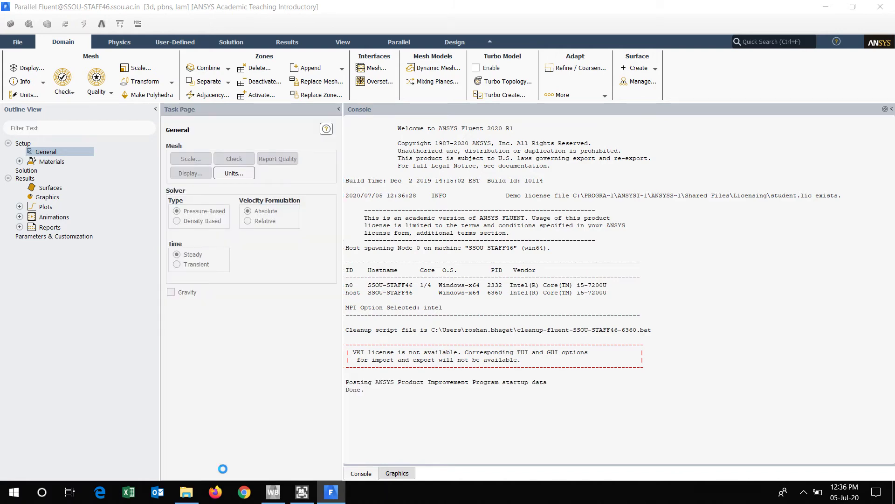
pyautogui.click(397, 474)
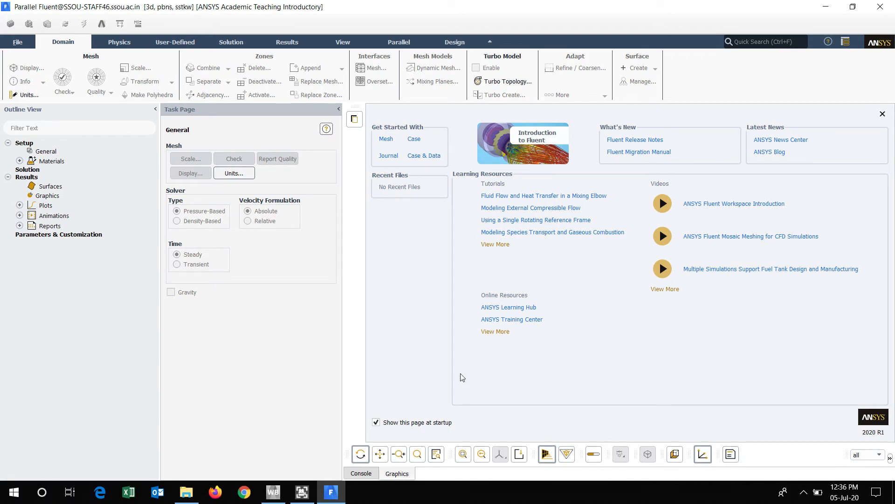
pyautogui.click(368, 477)
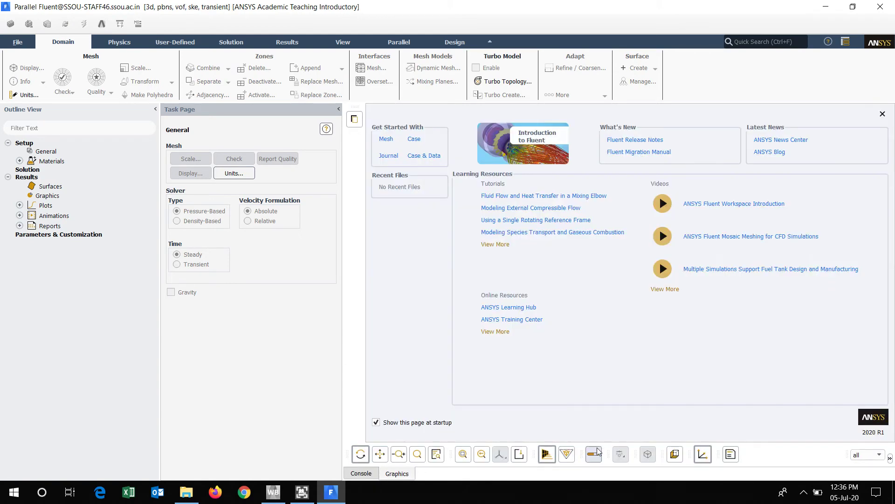
pyautogui.click(363, 474)
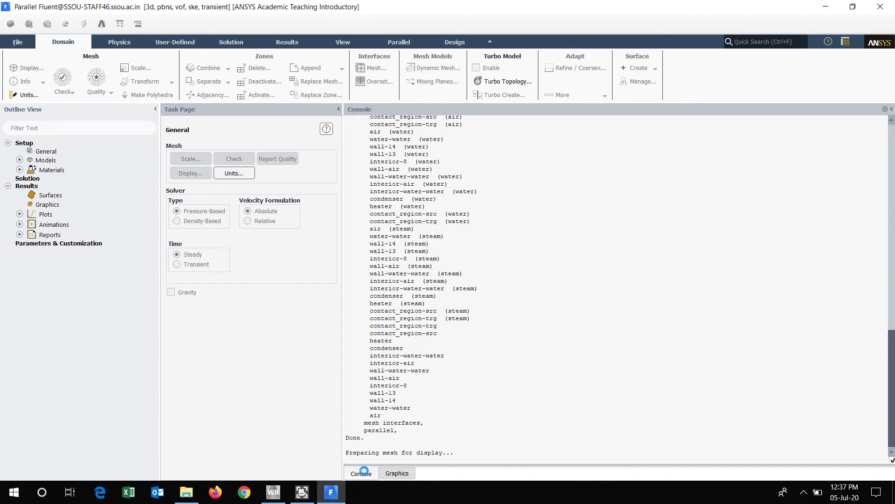
pyautogui.click(396, 473)
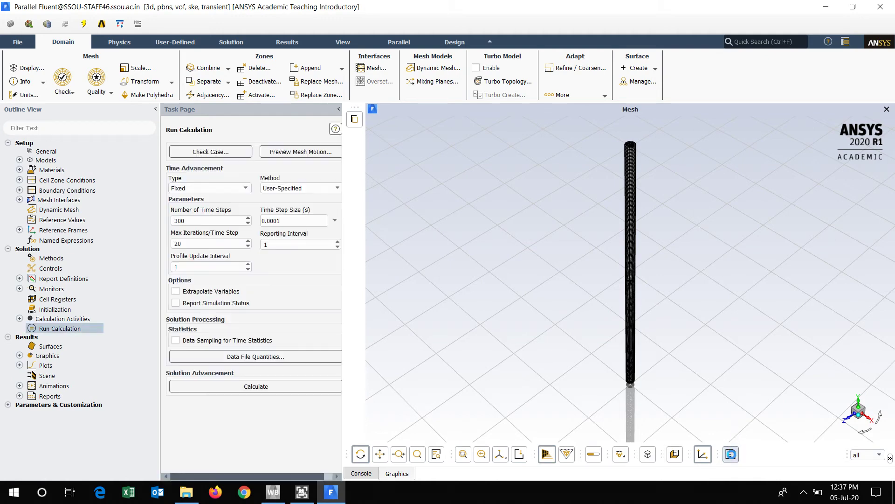
# Turn on the title block for the mesh display and check the console output for the loaded data file
pyautogui.click(731, 454)
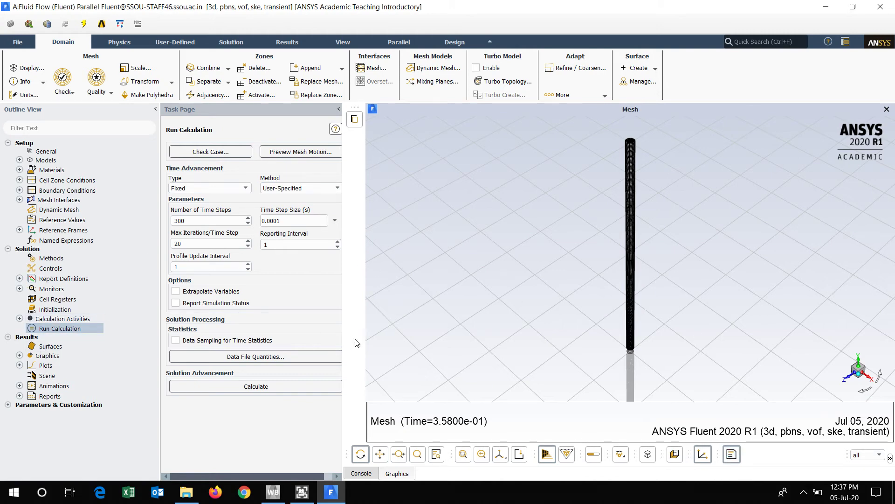
pyautogui.click(368, 475)
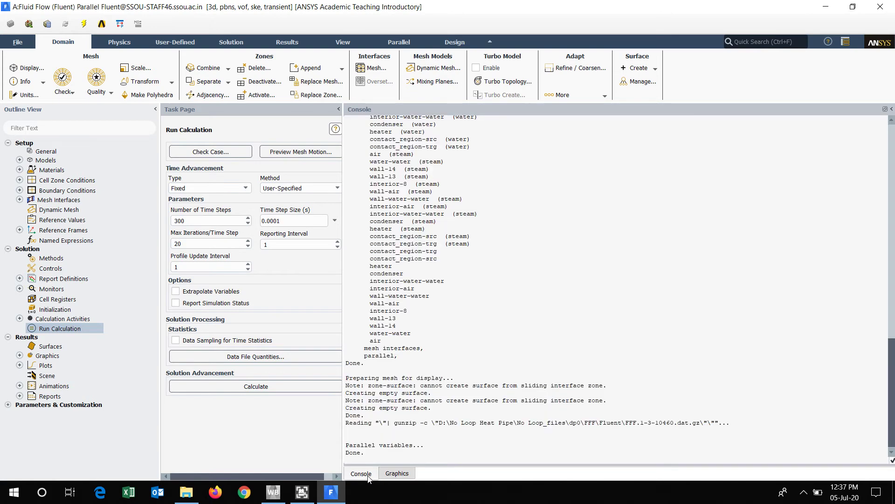
pyautogui.click(395, 475)
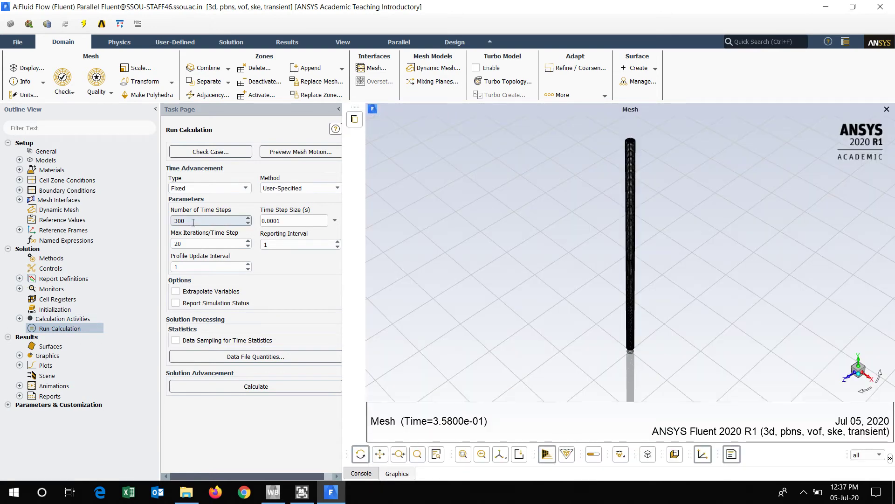
# Set the number of time steps to 10 and start the calculation
pyautogui.moveTo(186, 221); pyautogui.dragTo(164, 226)
pyautogui.write('5')
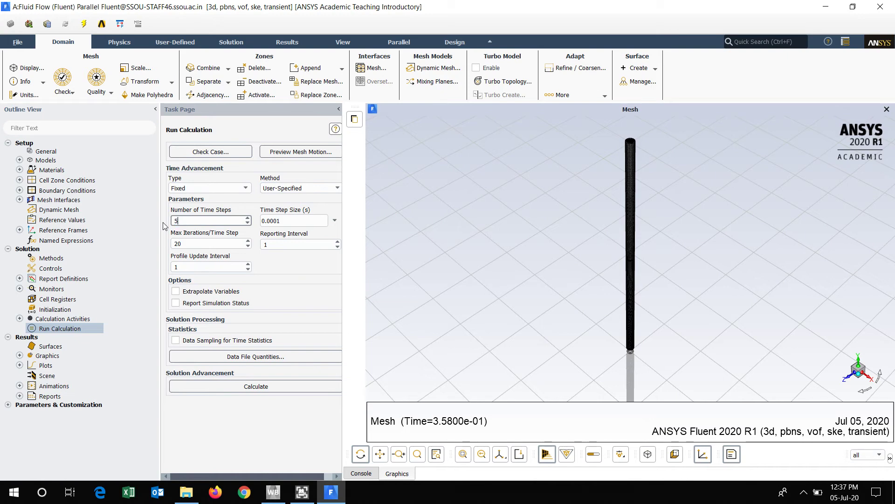
pyautogui.moveTo(180, 220); pyautogui.dragTo(163, 224)
pyautogui.click(254, 386)
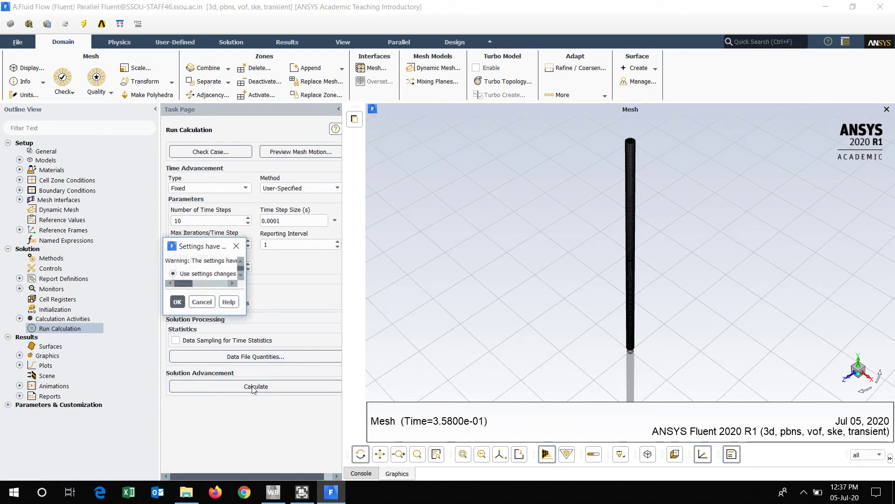
# Use the settings changes for current and future calculations and append the animation sequences after the latest data file frame
pyautogui.click(243, 284)
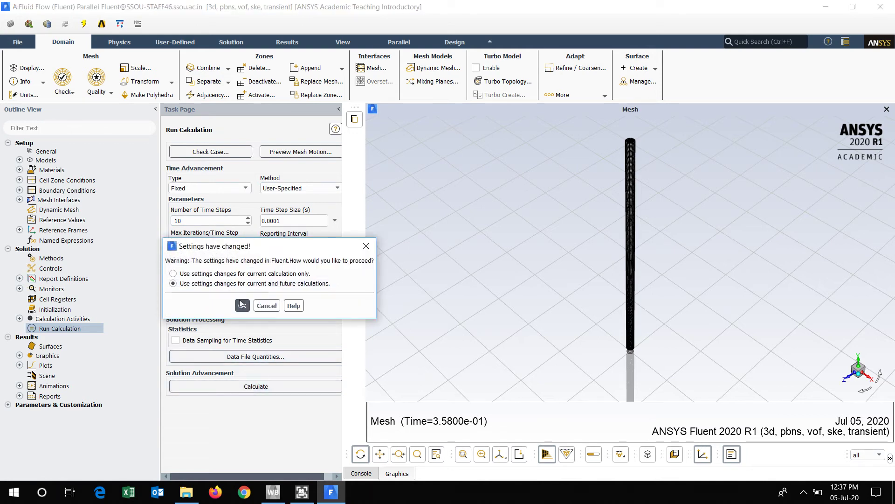
pyautogui.click(242, 305)
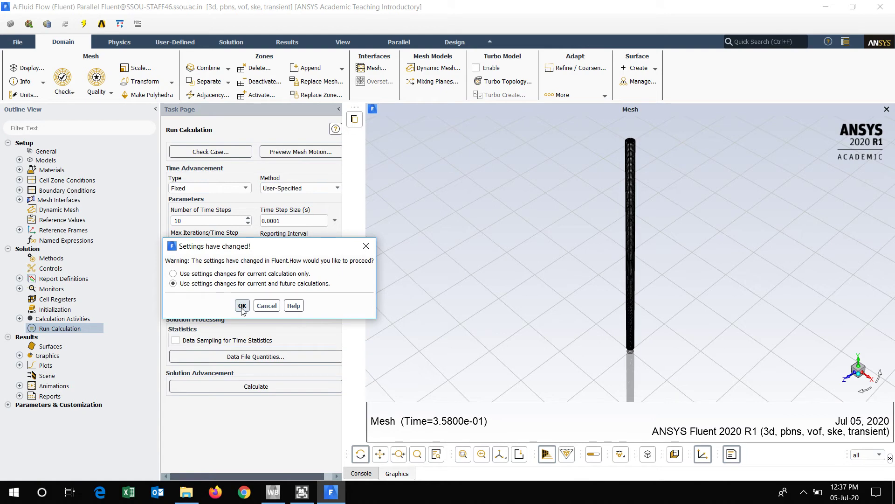
pyautogui.click(242, 306)
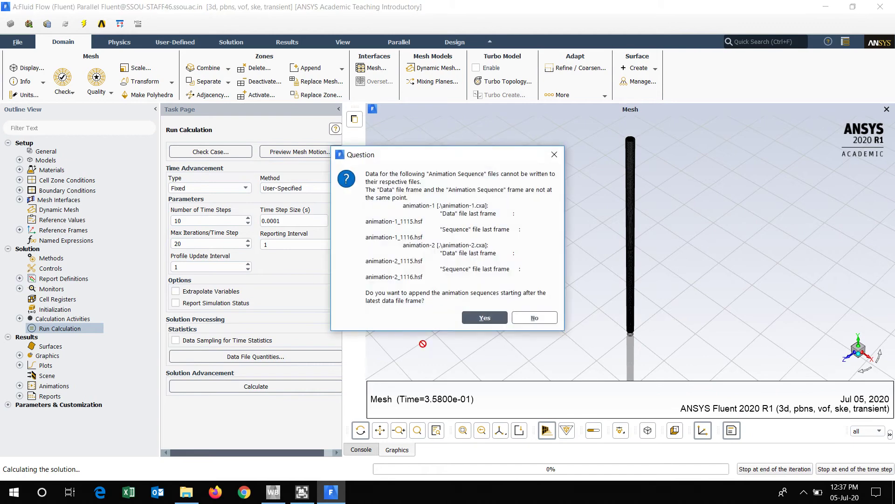
pyautogui.click(473, 320)
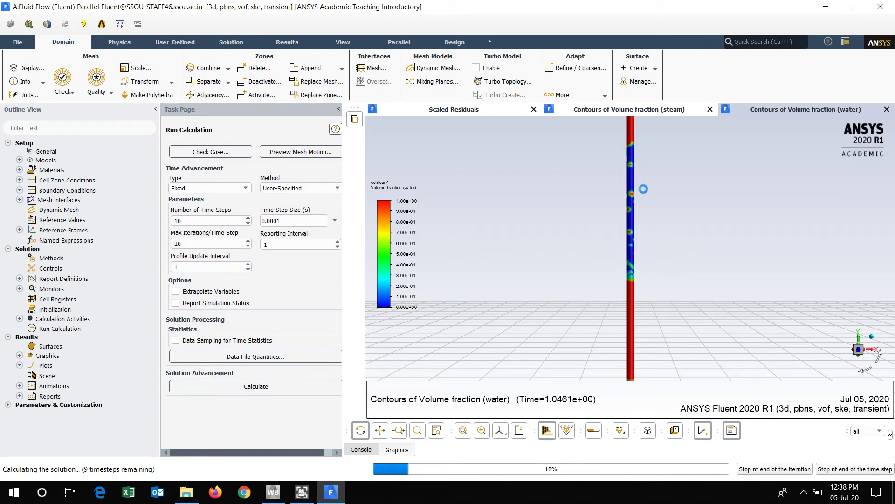
# Examine the water and steam volume fraction contours on the pipe from different angles during the calculation
pyautogui.moveTo(642, 219); pyautogui.dragTo(672, 265)
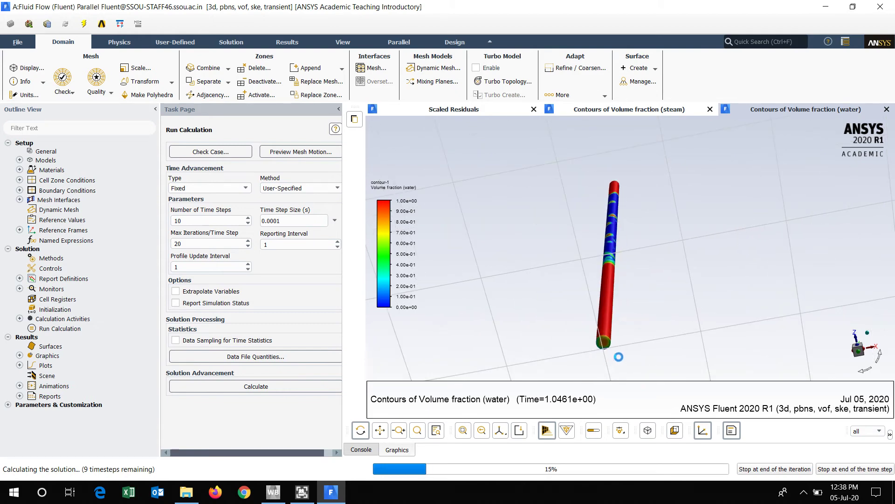
pyautogui.moveTo(618, 357); pyautogui.dragTo(612, 385)
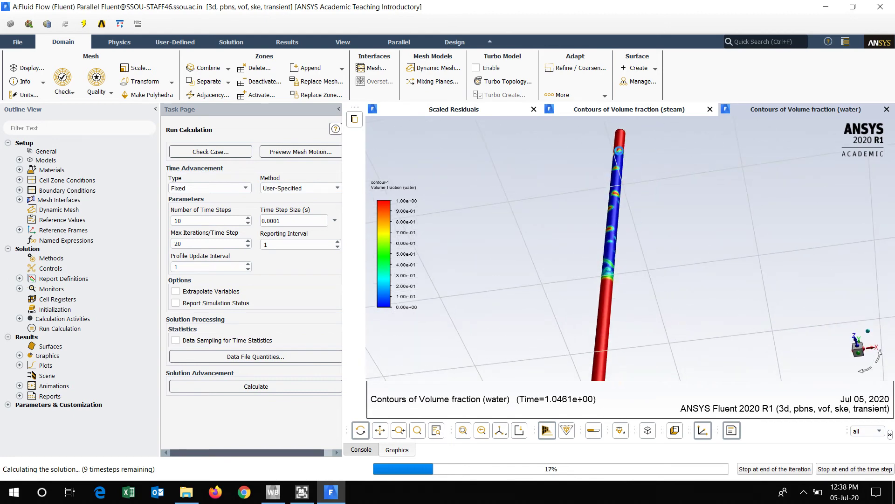
pyautogui.click(620, 110)
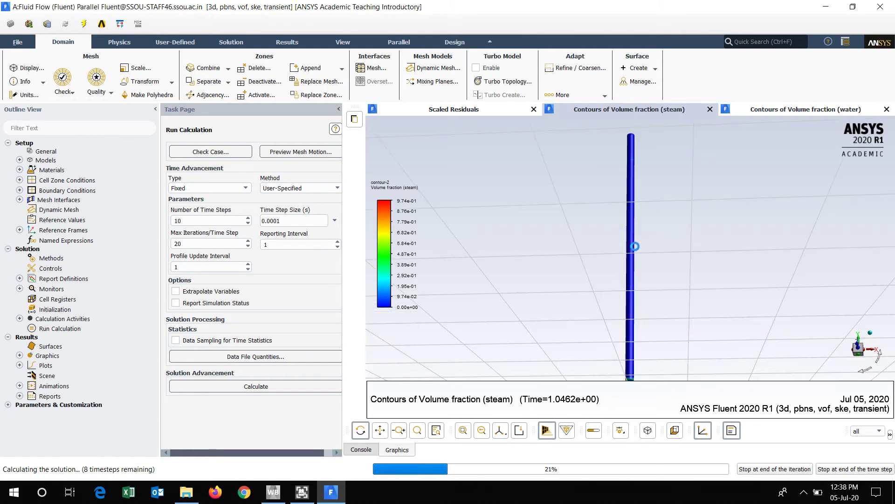
pyautogui.moveTo(626, 242); pyautogui.dragTo(603, 302)
pyautogui.scroll(5, 603, 302)
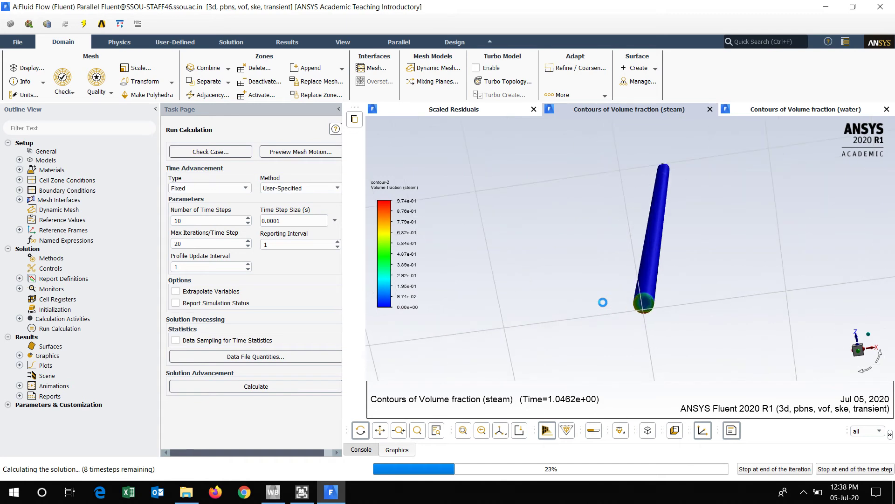
pyautogui.moveTo(712, 291)
pyautogui.mouseDown()
pyautogui.moveTo(645, 214)
pyautogui.moveTo(672, 289)
pyautogui.moveTo(681, 283)
pyautogui.moveTo(636, 282)
pyautogui.moveTo(691, 278)
pyautogui.moveTo(717, 289)
pyautogui.mouseUp()
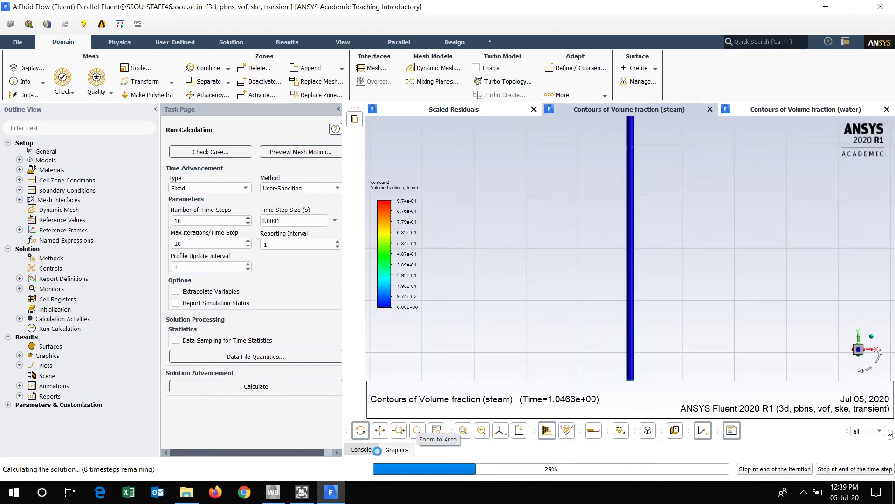
# Follow the iterations in the console and the scaled residuals plot until the calculation ends, and dismiss the completion message
pyautogui.click(370, 450)
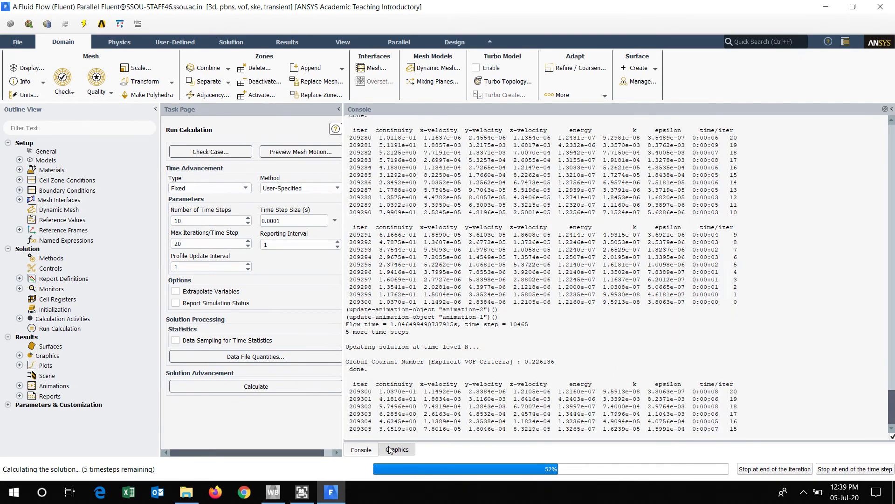
pyautogui.click(391, 449)
pyautogui.click(486, 113)
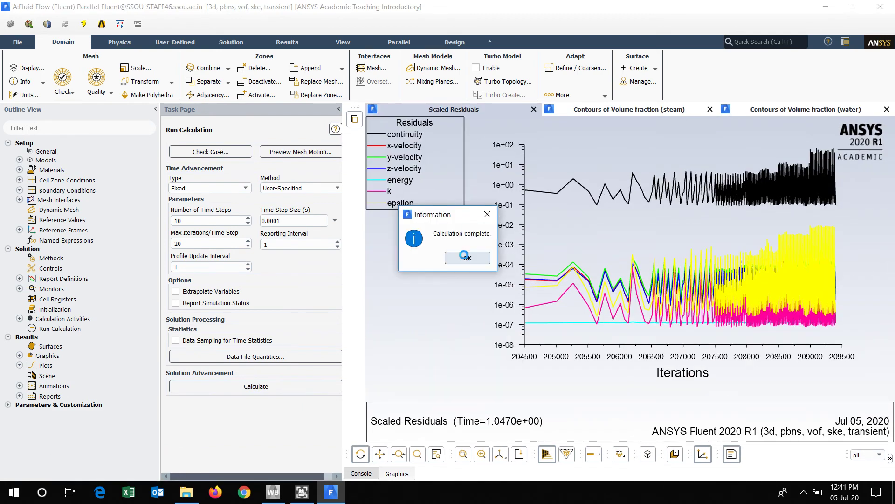
pyautogui.click(464, 255)
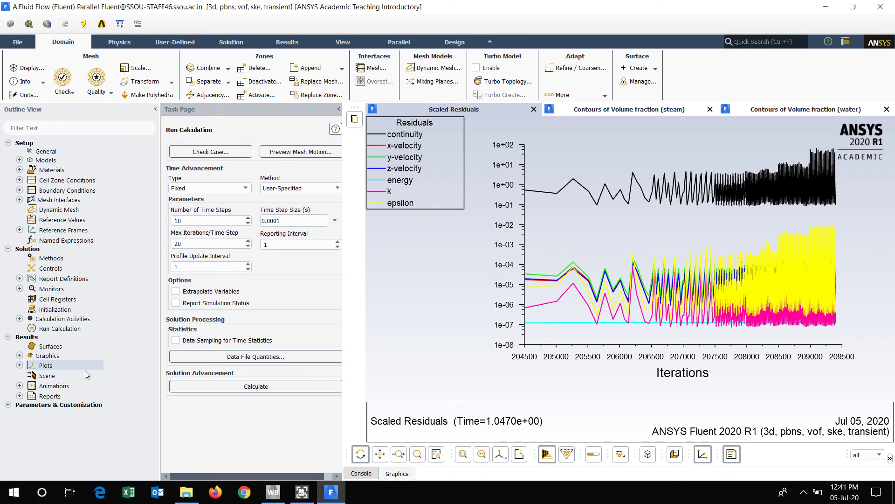
# Open the animation Playback dialog and move it clear of the water contour view
pyautogui.click(20, 386)
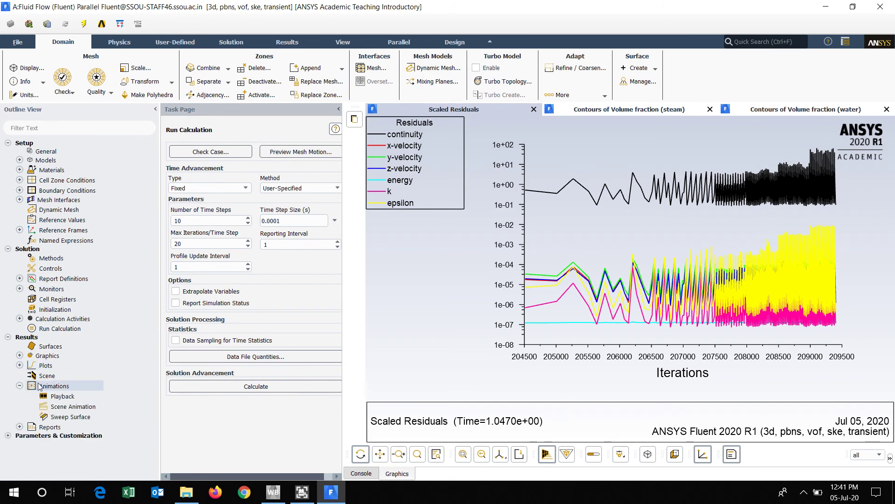
pyautogui.doubleClick(68, 397)
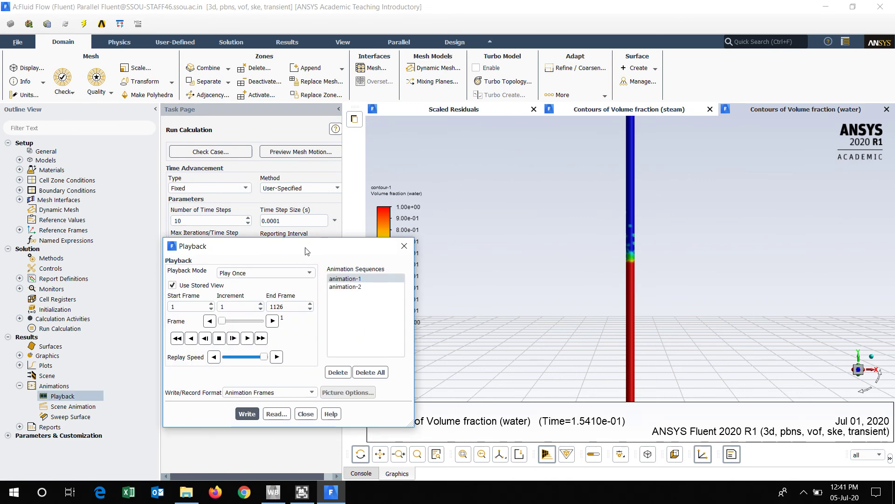
pyautogui.moveTo(307, 251); pyautogui.dragTo(168, 212)
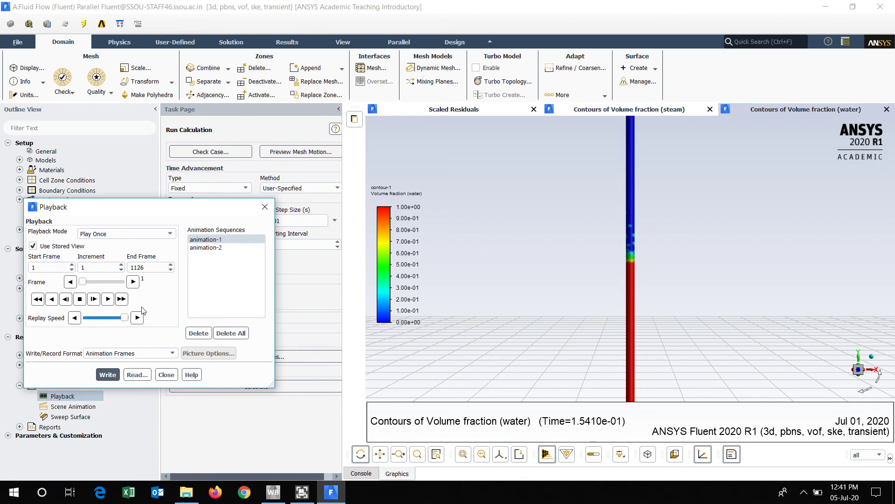
# Set the playback increment to 5, fast-forward animation-1 and rotate the water volume fraction contour view
pyautogui.click(86, 268)
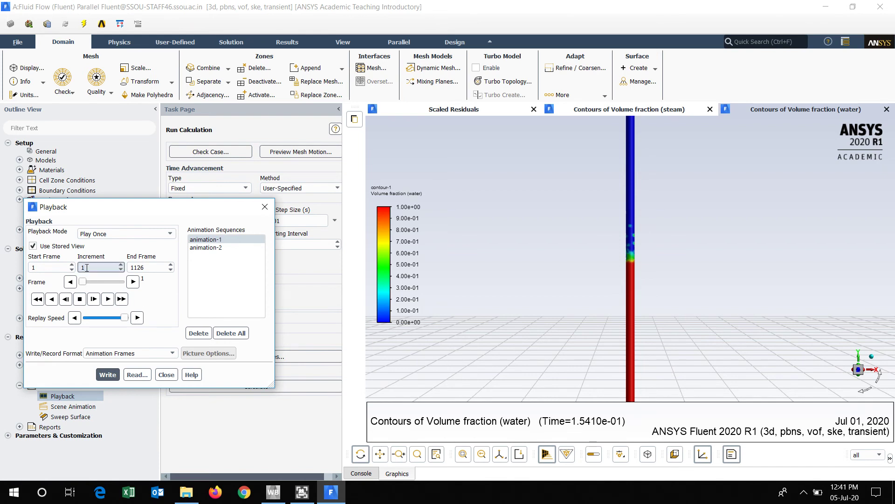
pyautogui.write('5')
pyautogui.click(121, 299)
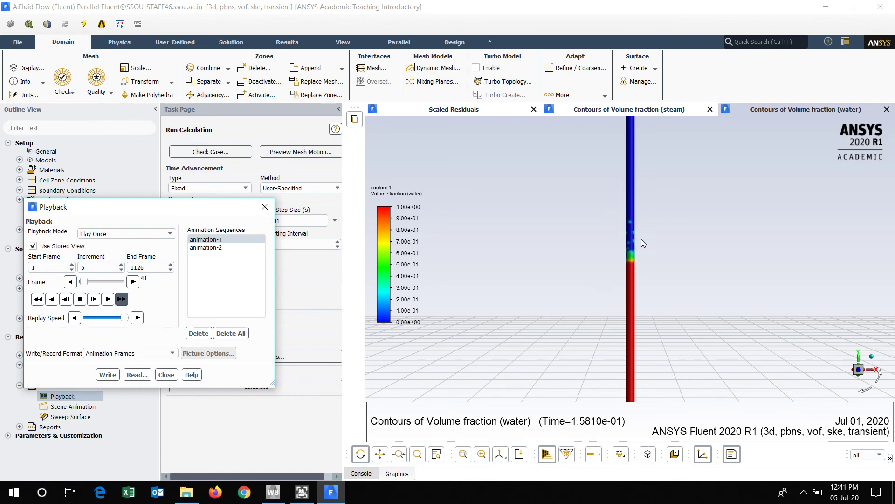
pyautogui.click(590, 250)
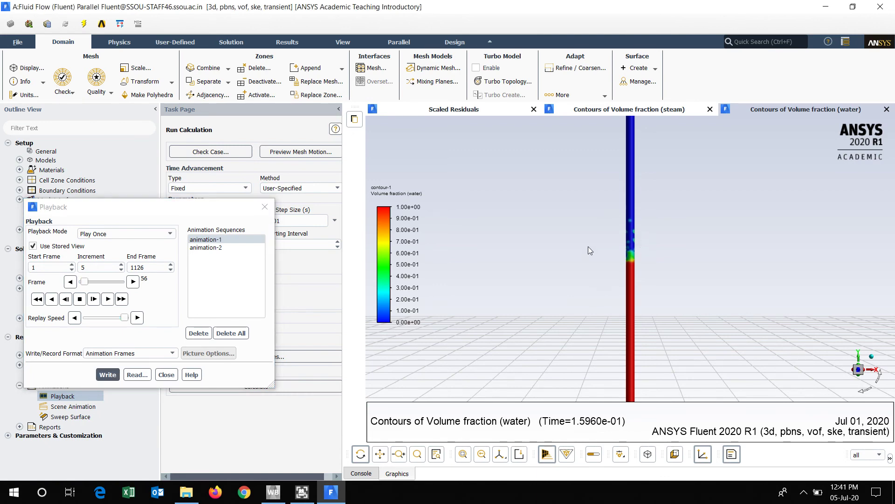
pyautogui.moveTo(589, 246); pyautogui.dragTo(529, 246)
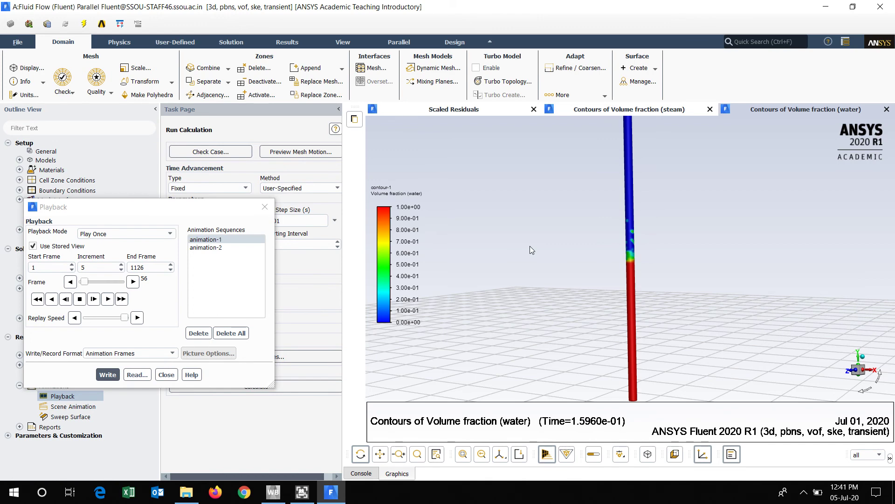
# Set the playback increment to 10, fast-forward animation-1 through the water volume fraction contours and close the Playback dialog
pyautogui.moveTo(529, 246); pyautogui.dragTo(553, 248)
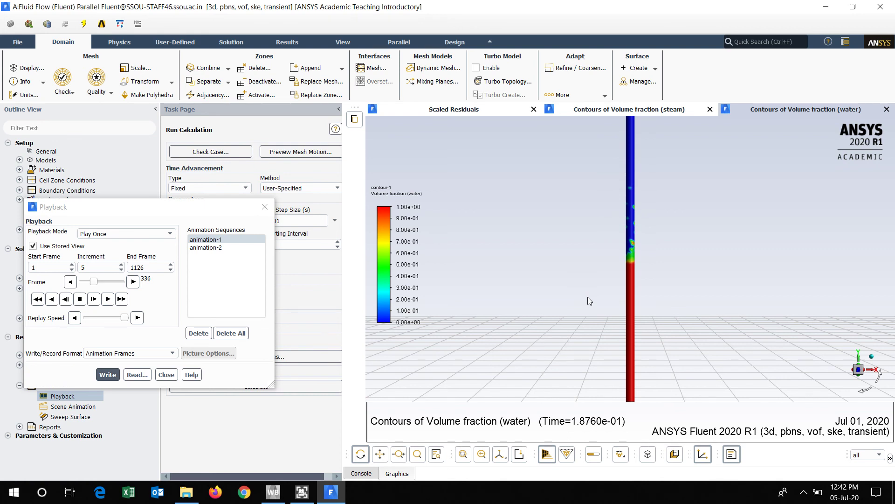
pyautogui.click(59, 267)
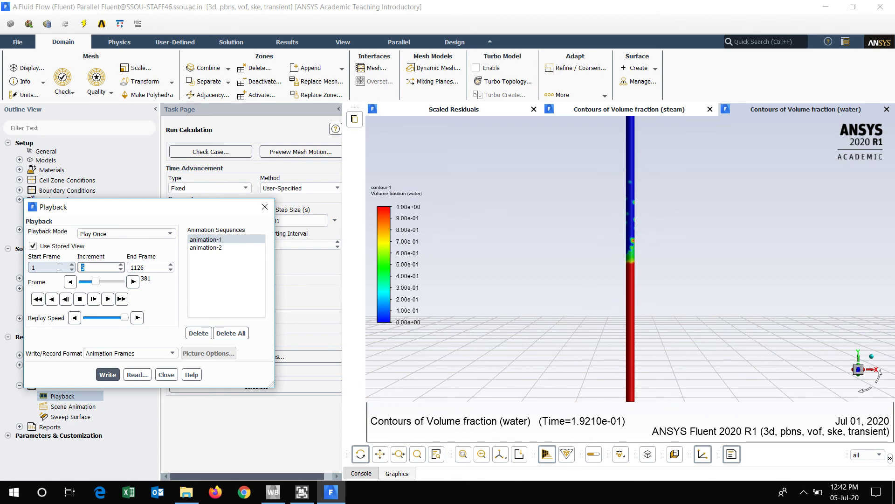
pyautogui.write('10')
pyautogui.click(121, 298)
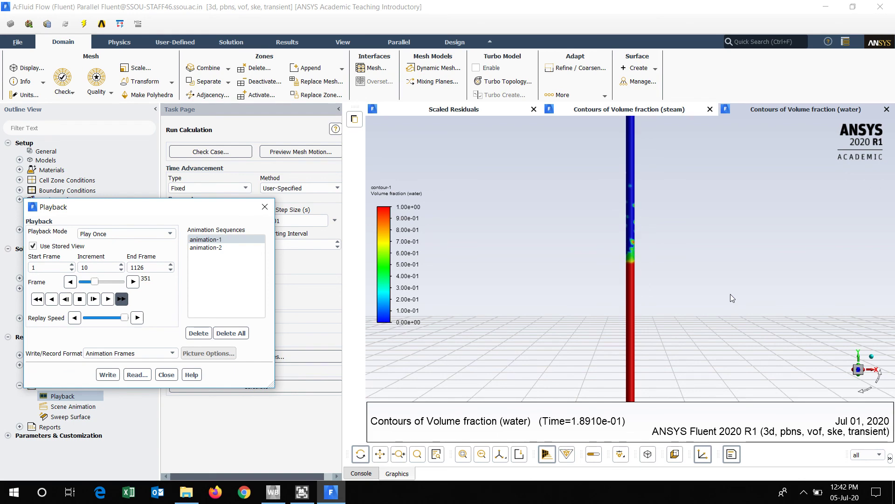
pyautogui.click(641, 322)
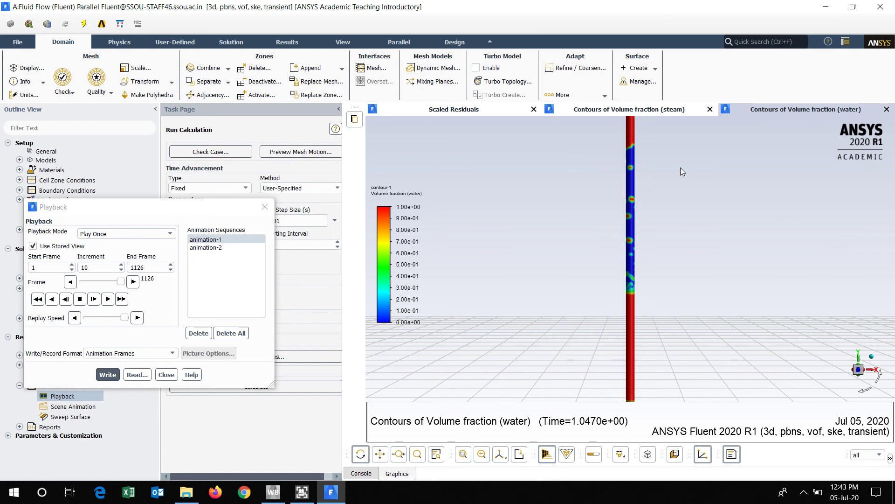
pyautogui.click(262, 210)
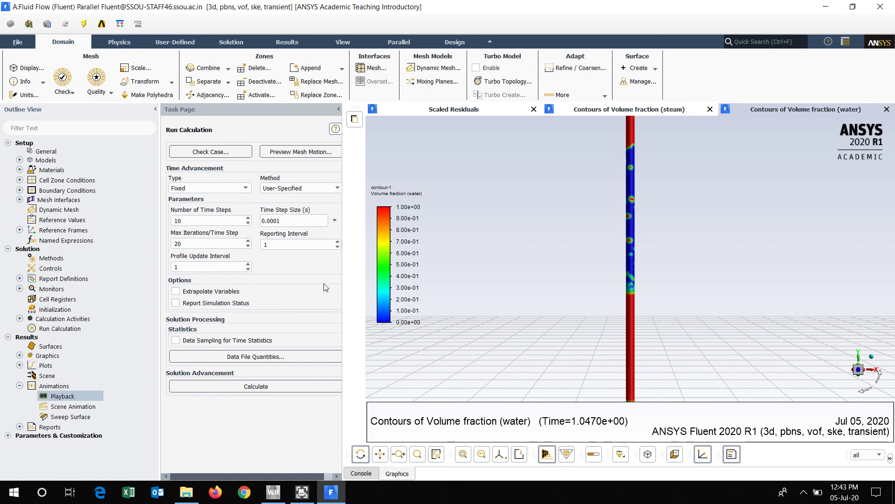
pyautogui.click(302, 492)
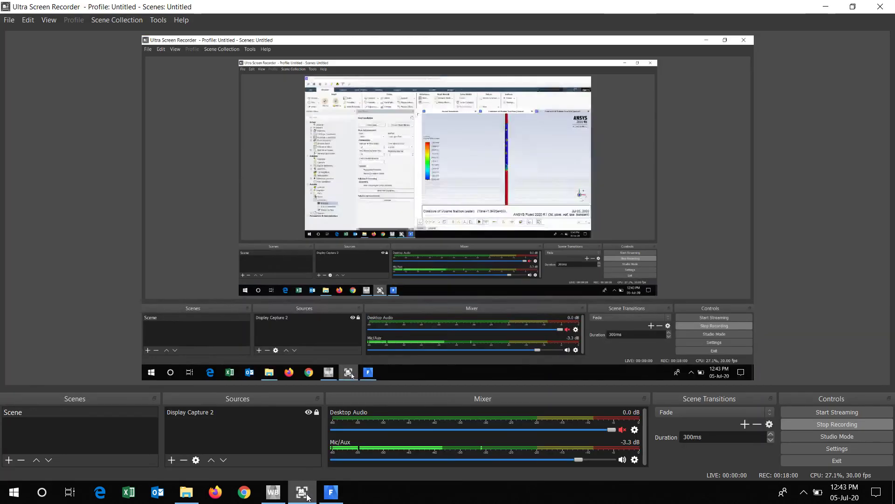